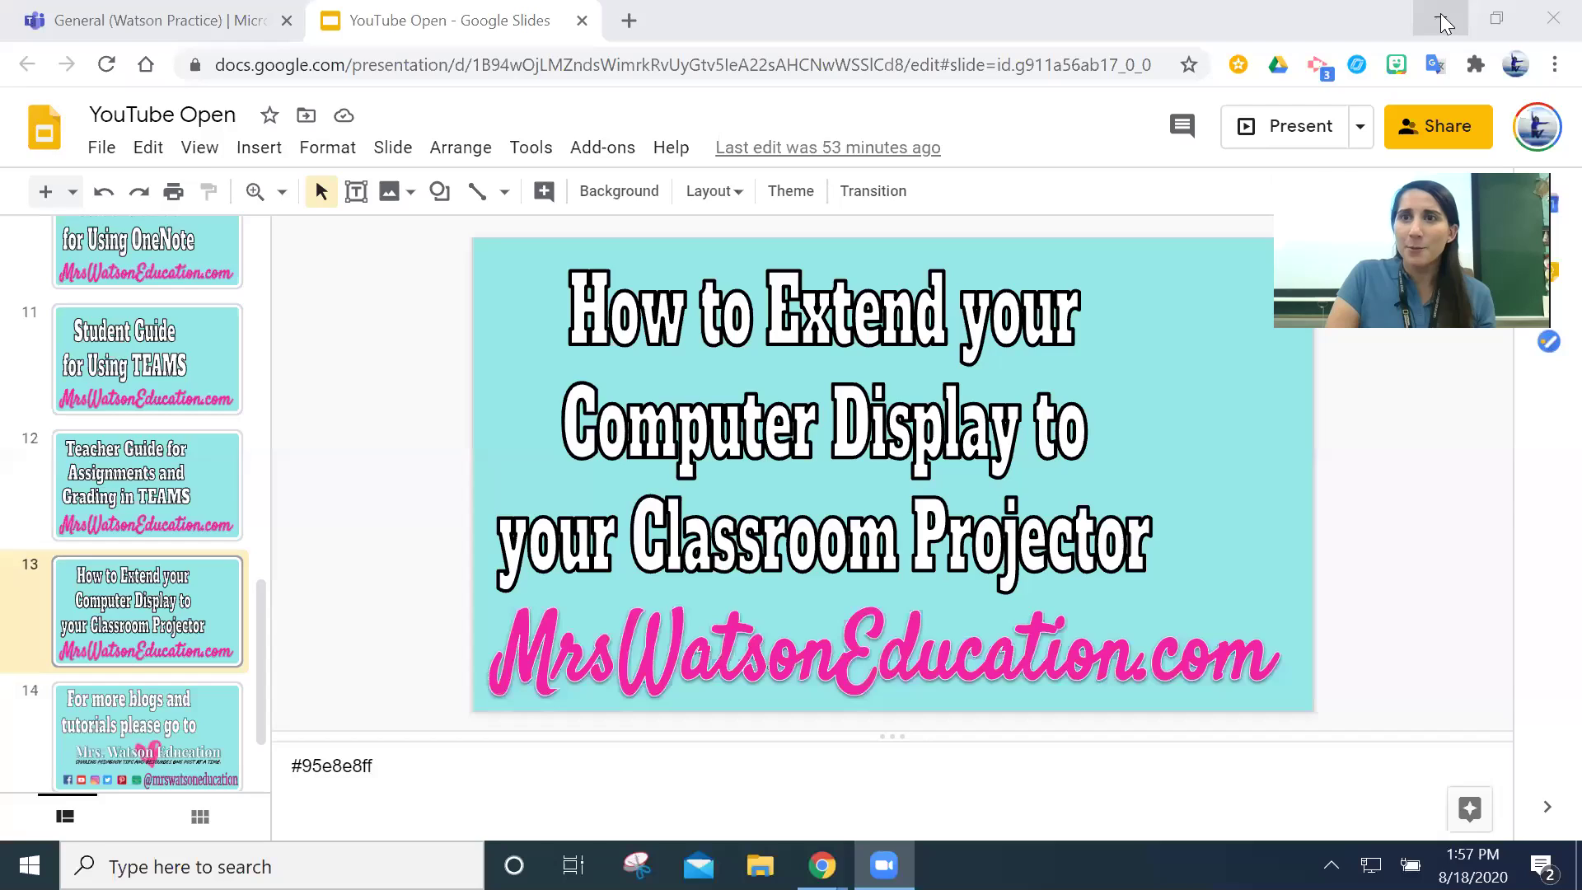
# - Minimize the Chrome window showing Google Slides to reveal the desktop
pyautogui.click(1440, 18)
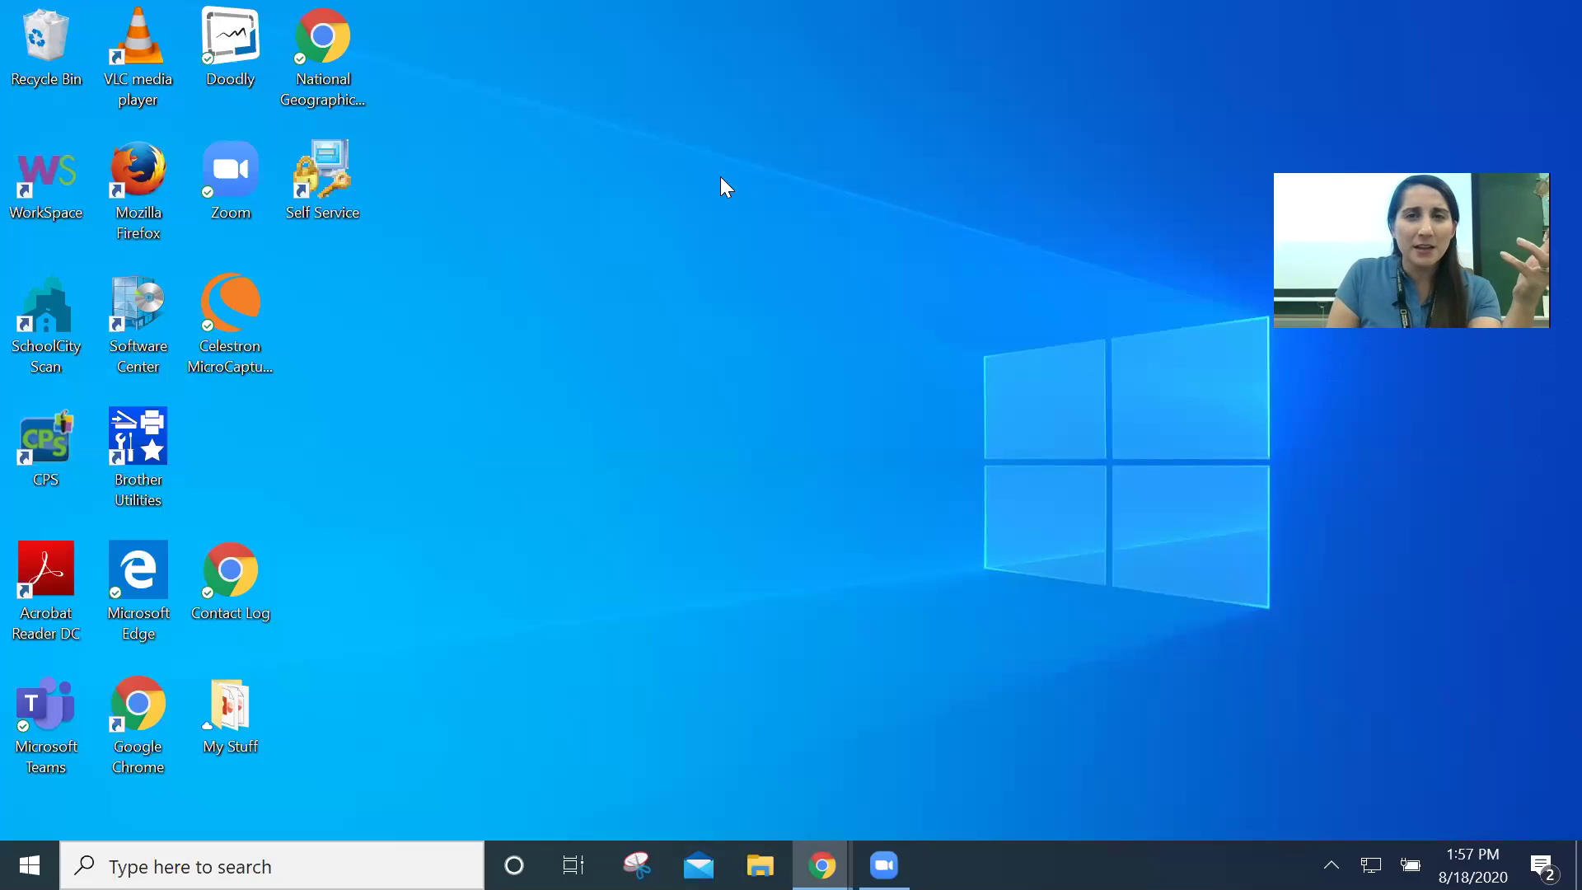
# - Open Display settings from the desktop's right-click menu
pyautogui.rightClick(640, 173)
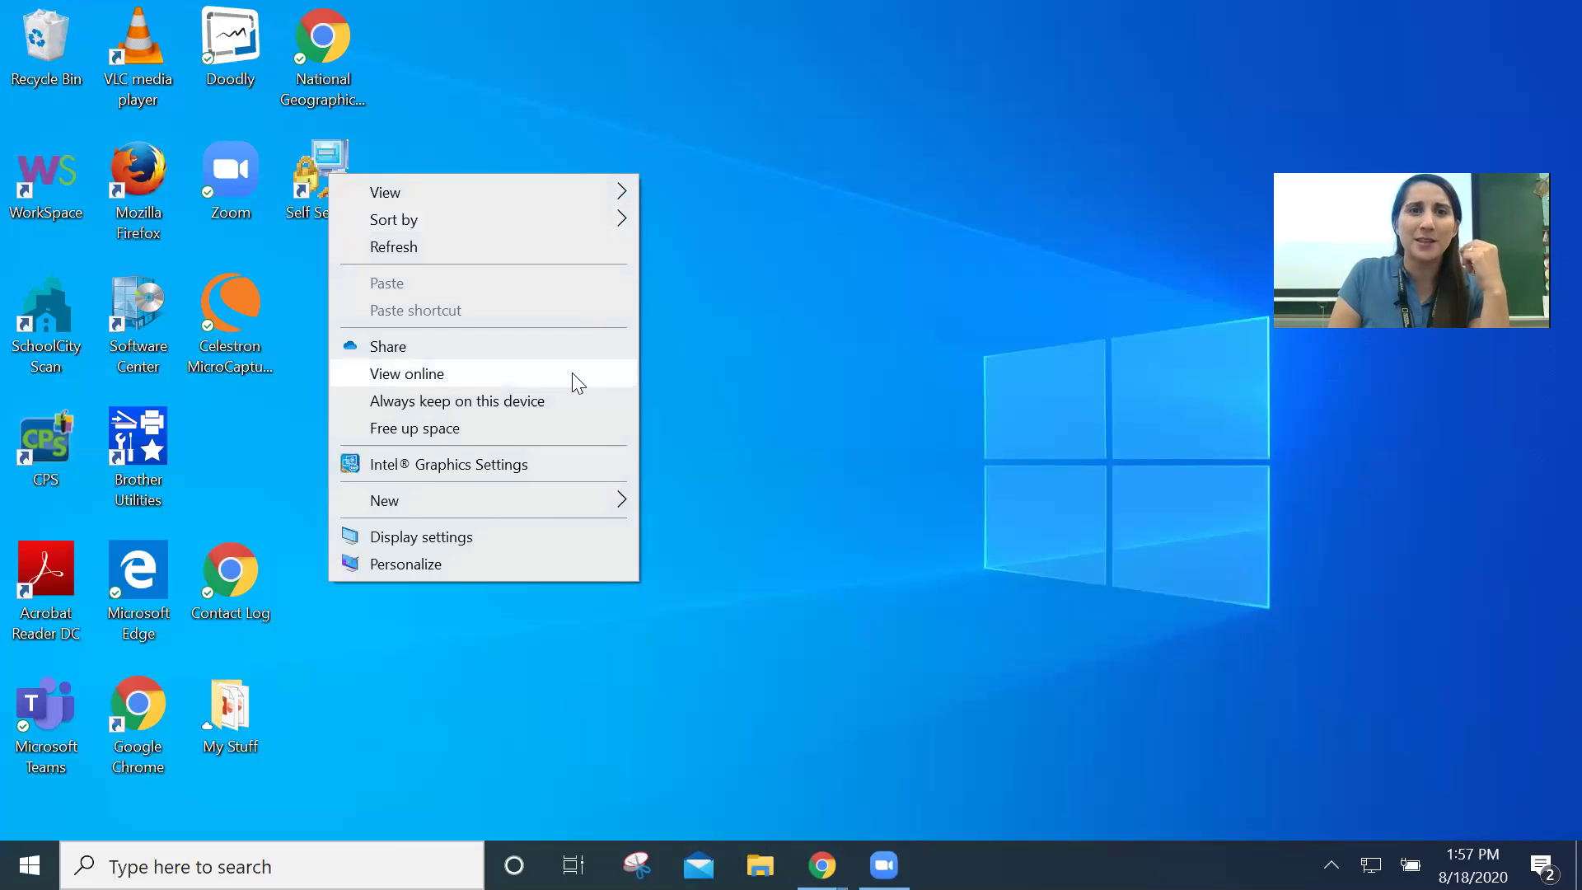
pyautogui.click(772, 223)
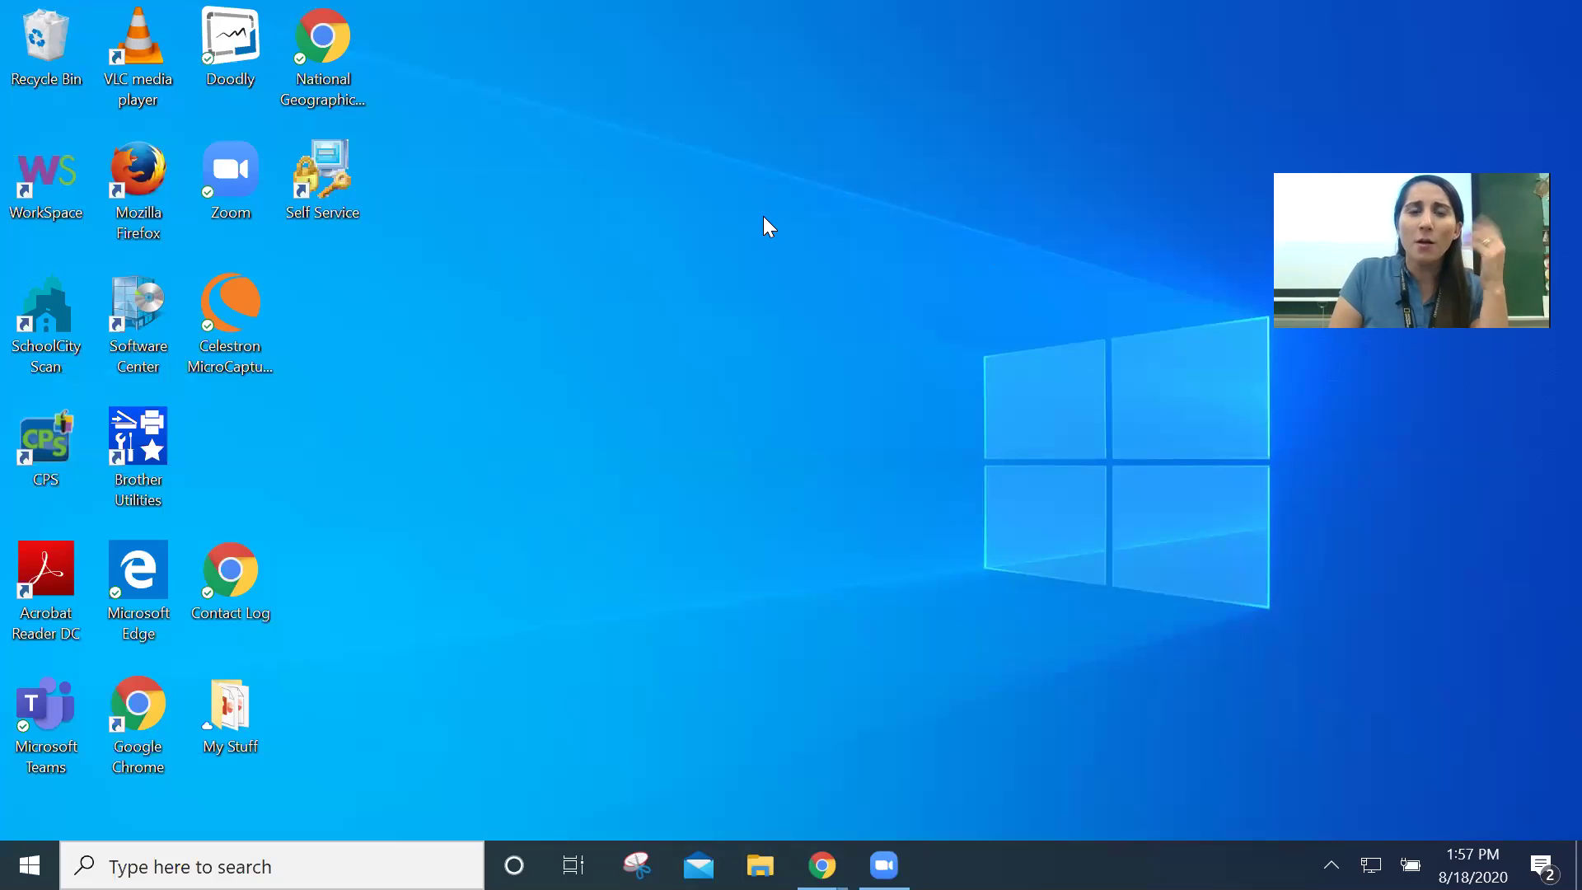
pyautogui.rightClick(728, 189)
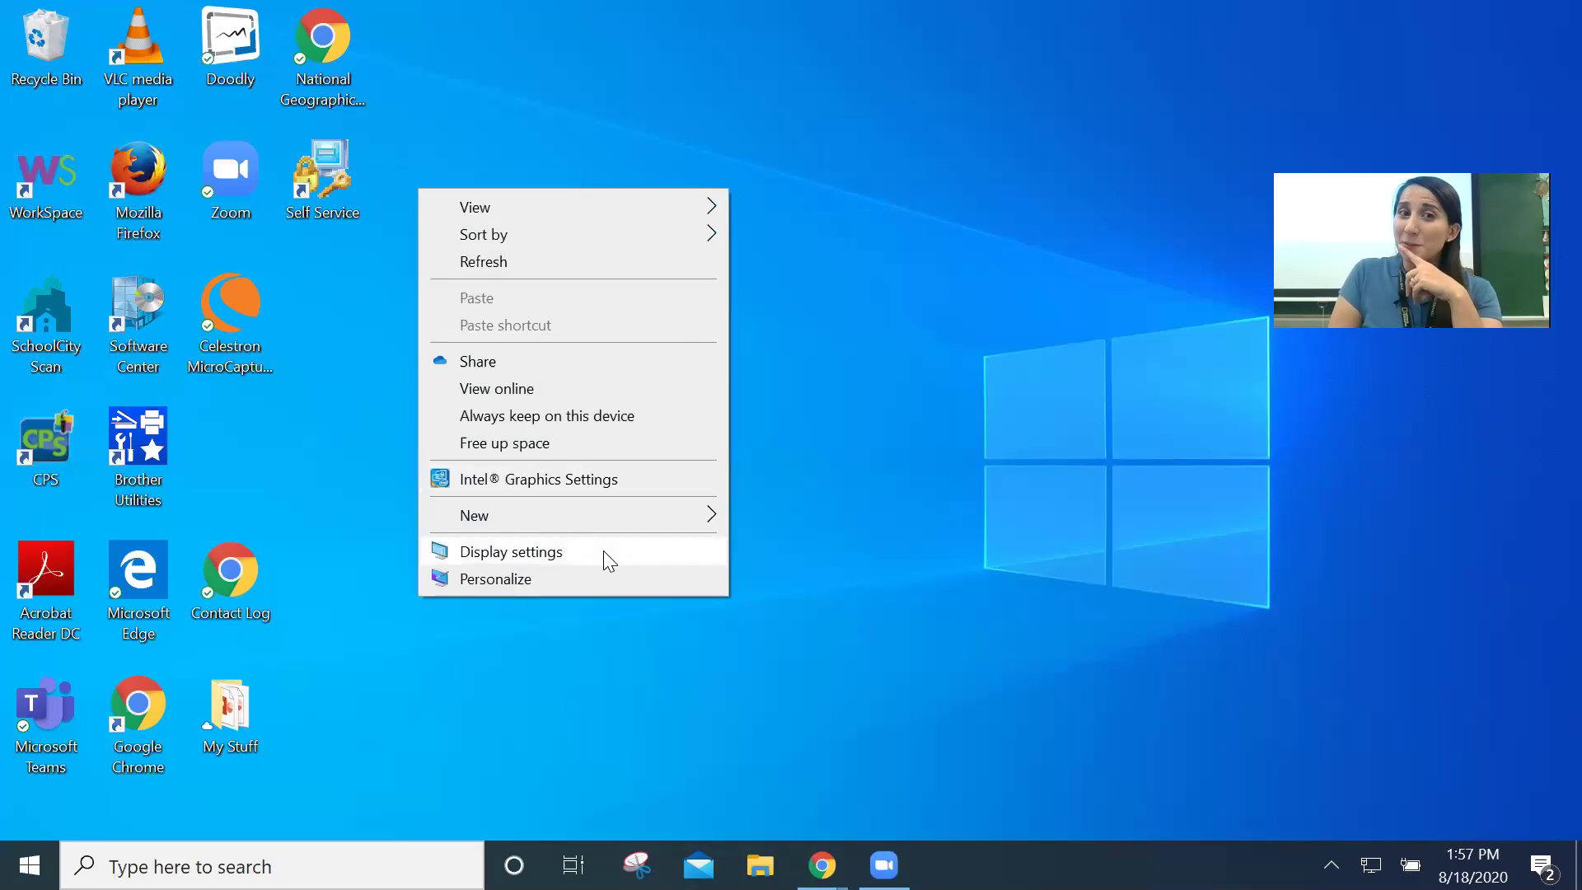
pyautogui.click(608, 561)
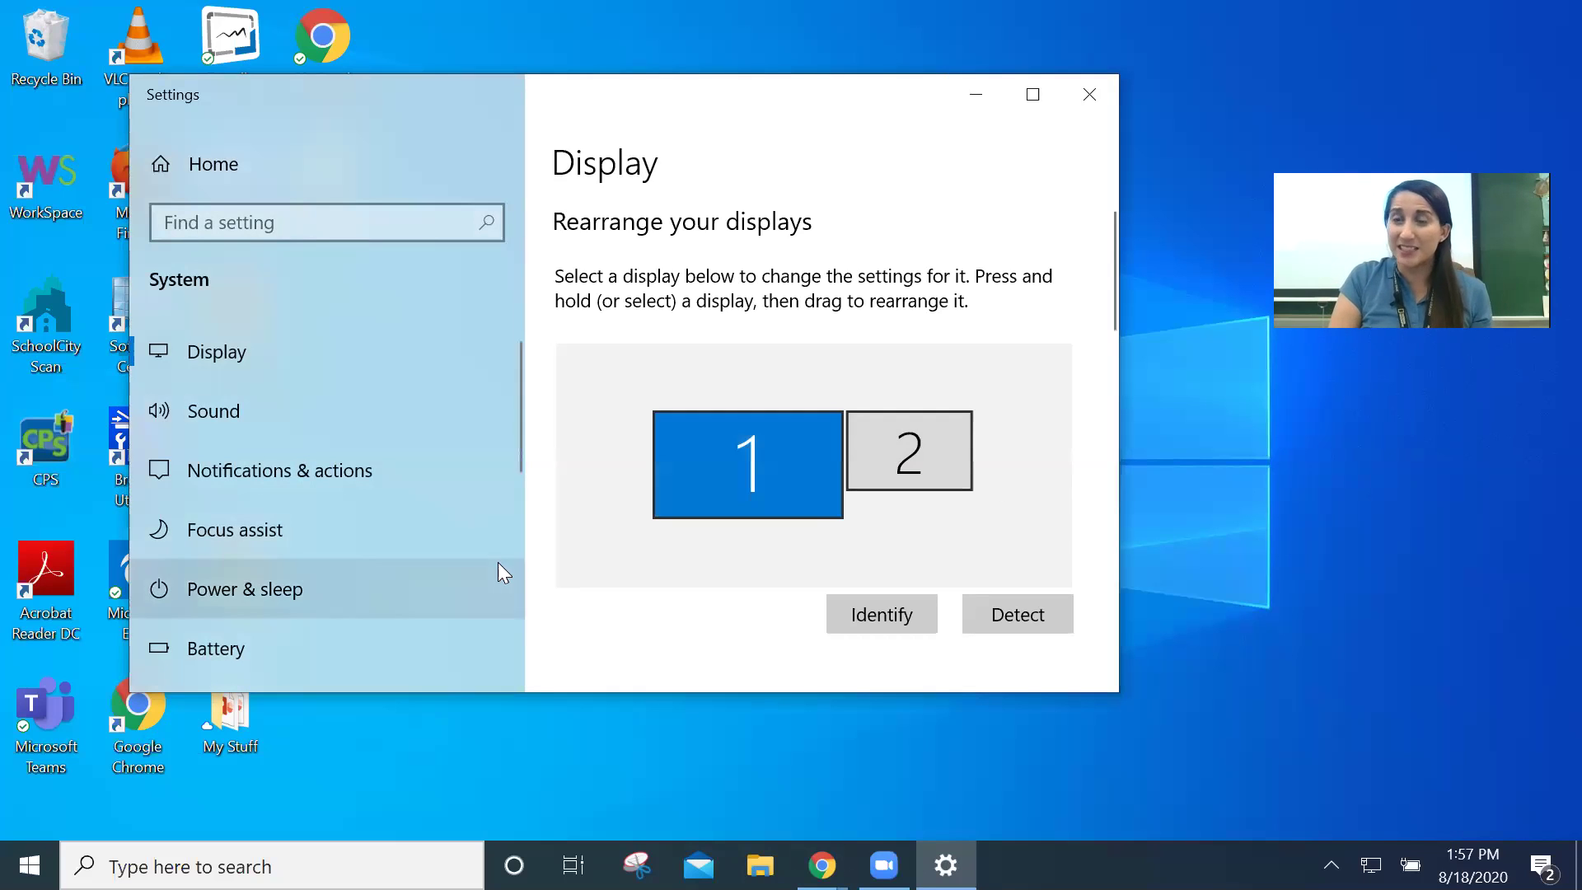
# - Set Multiple displays to Duplicate these displays, closing the wireless display panel afterward
pyautogui.scroll(-4, 710, 473)
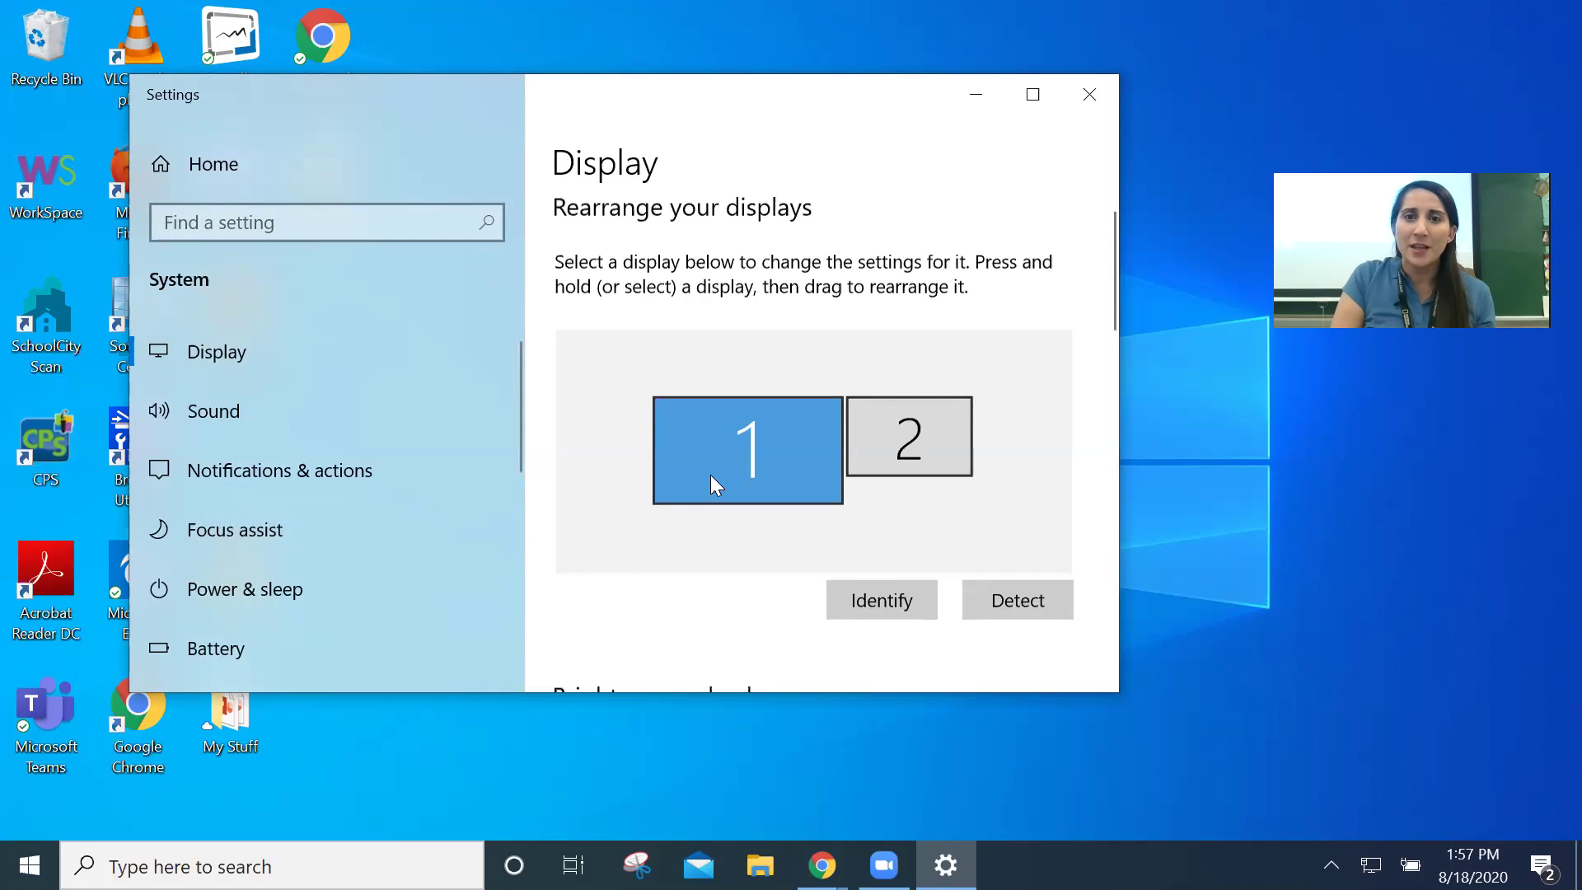
pyautogui.scroll(-1, 733, 437)
pyautogui.scroll(3, 763, 395)
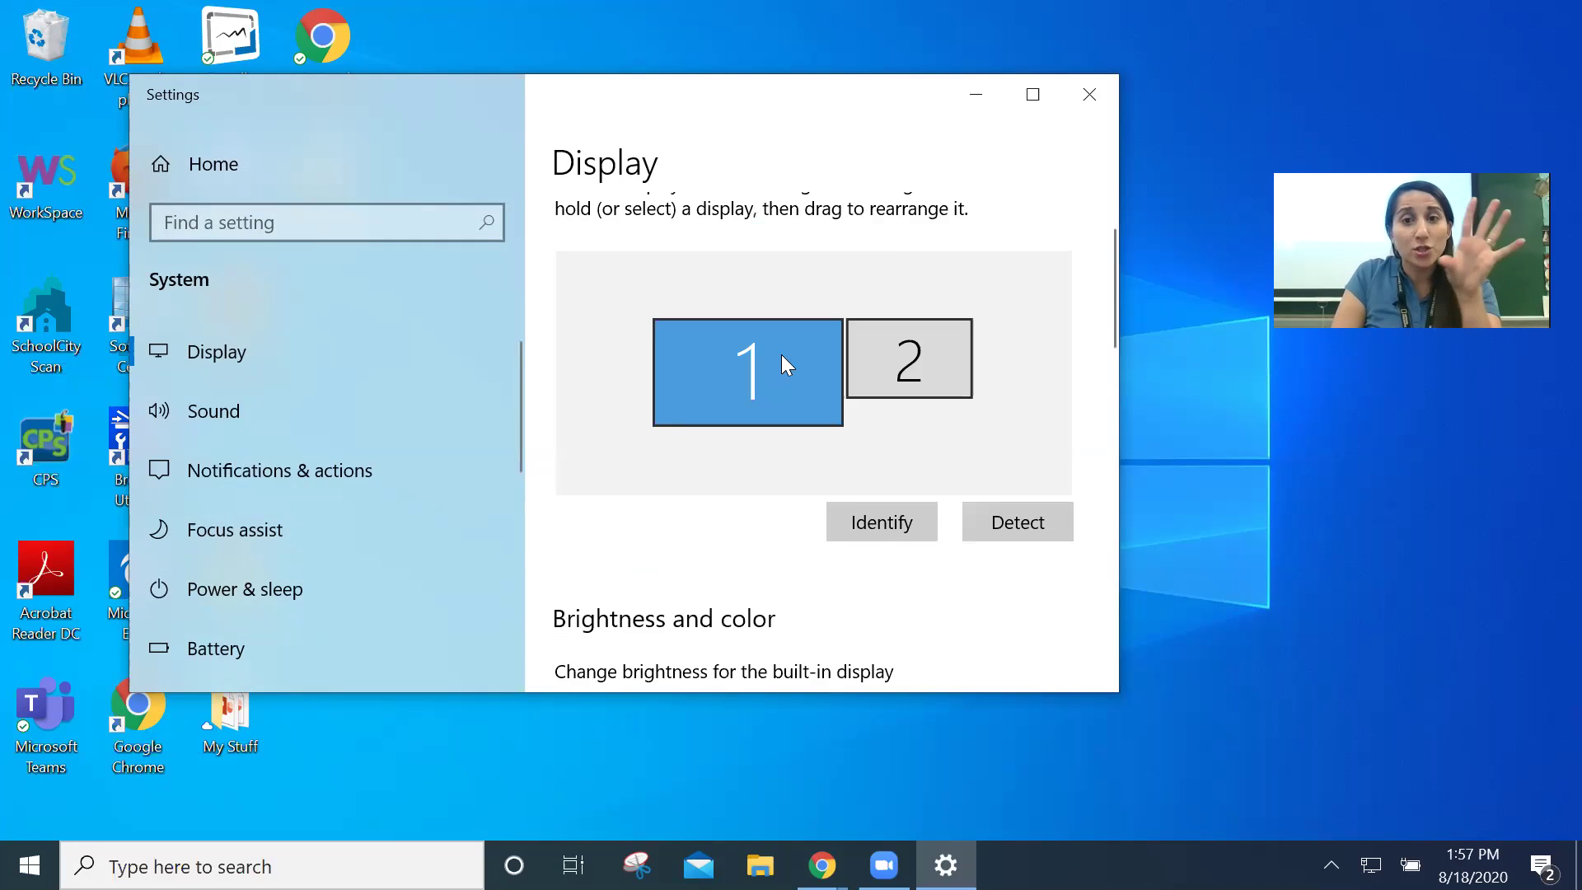
pyautogui.scroll(-10, 782, 363)
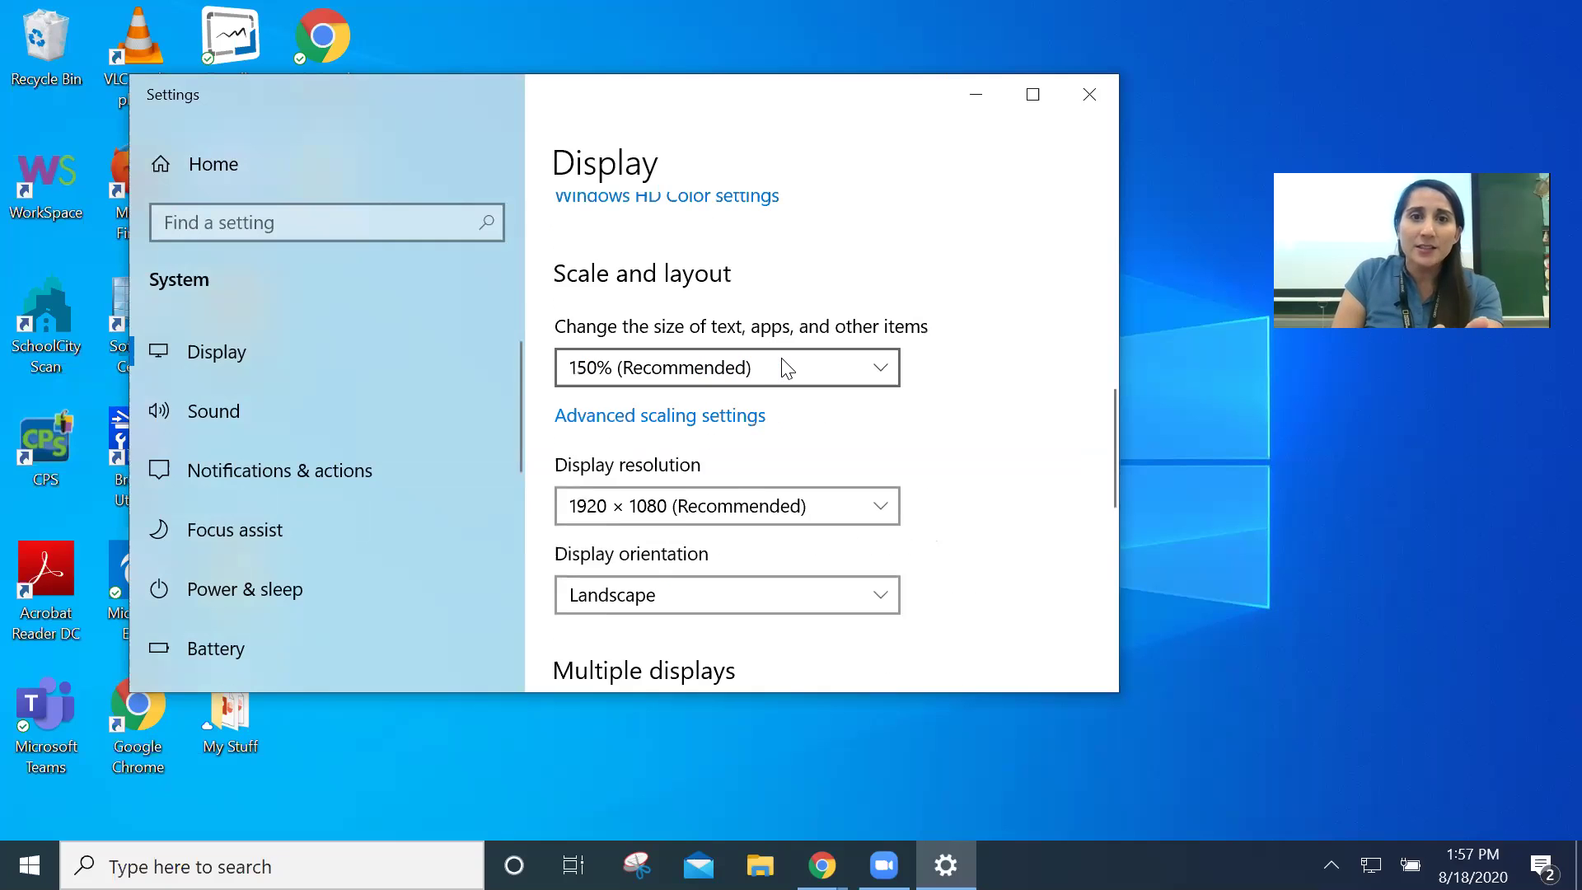
pyautogui.scroll(-3, 750, 412)
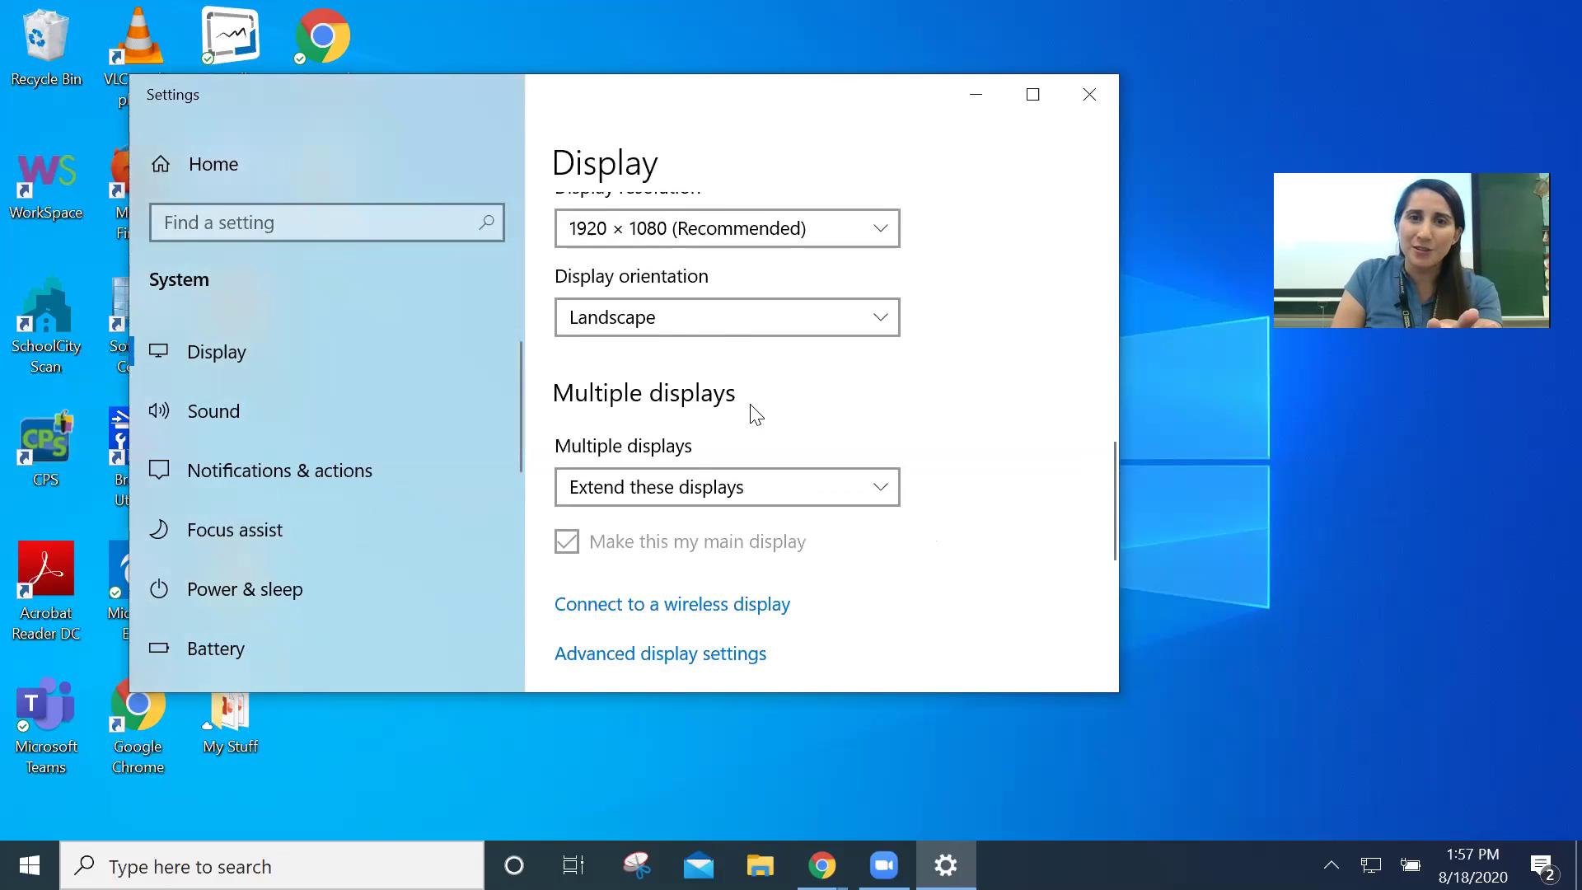
pyautogui.scroll(-1, 753, 412)
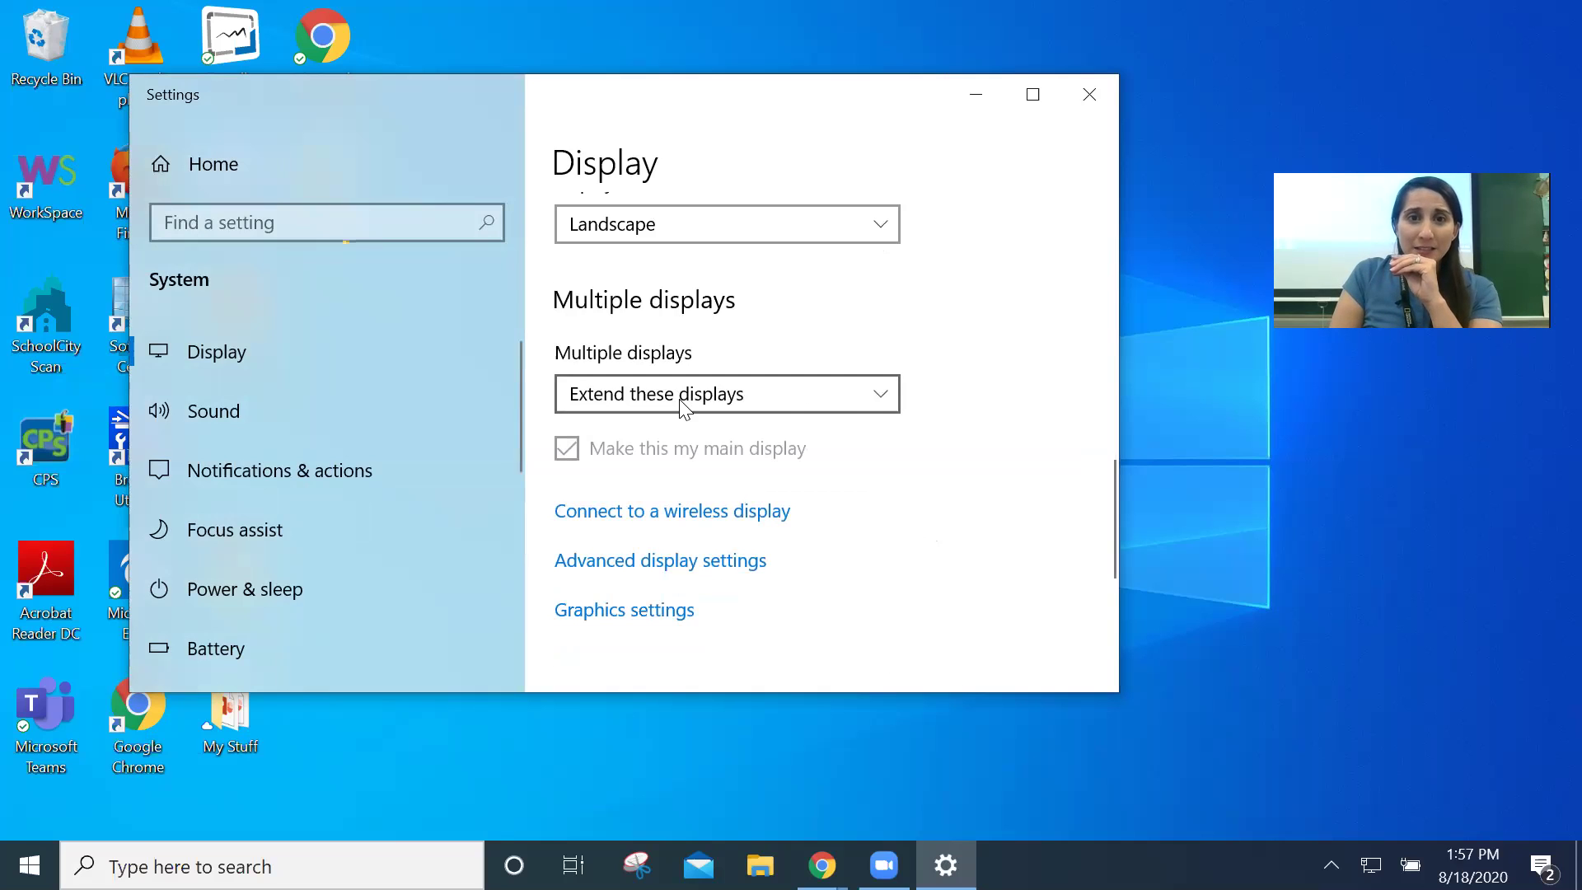
pyautogui.click(878, 392)
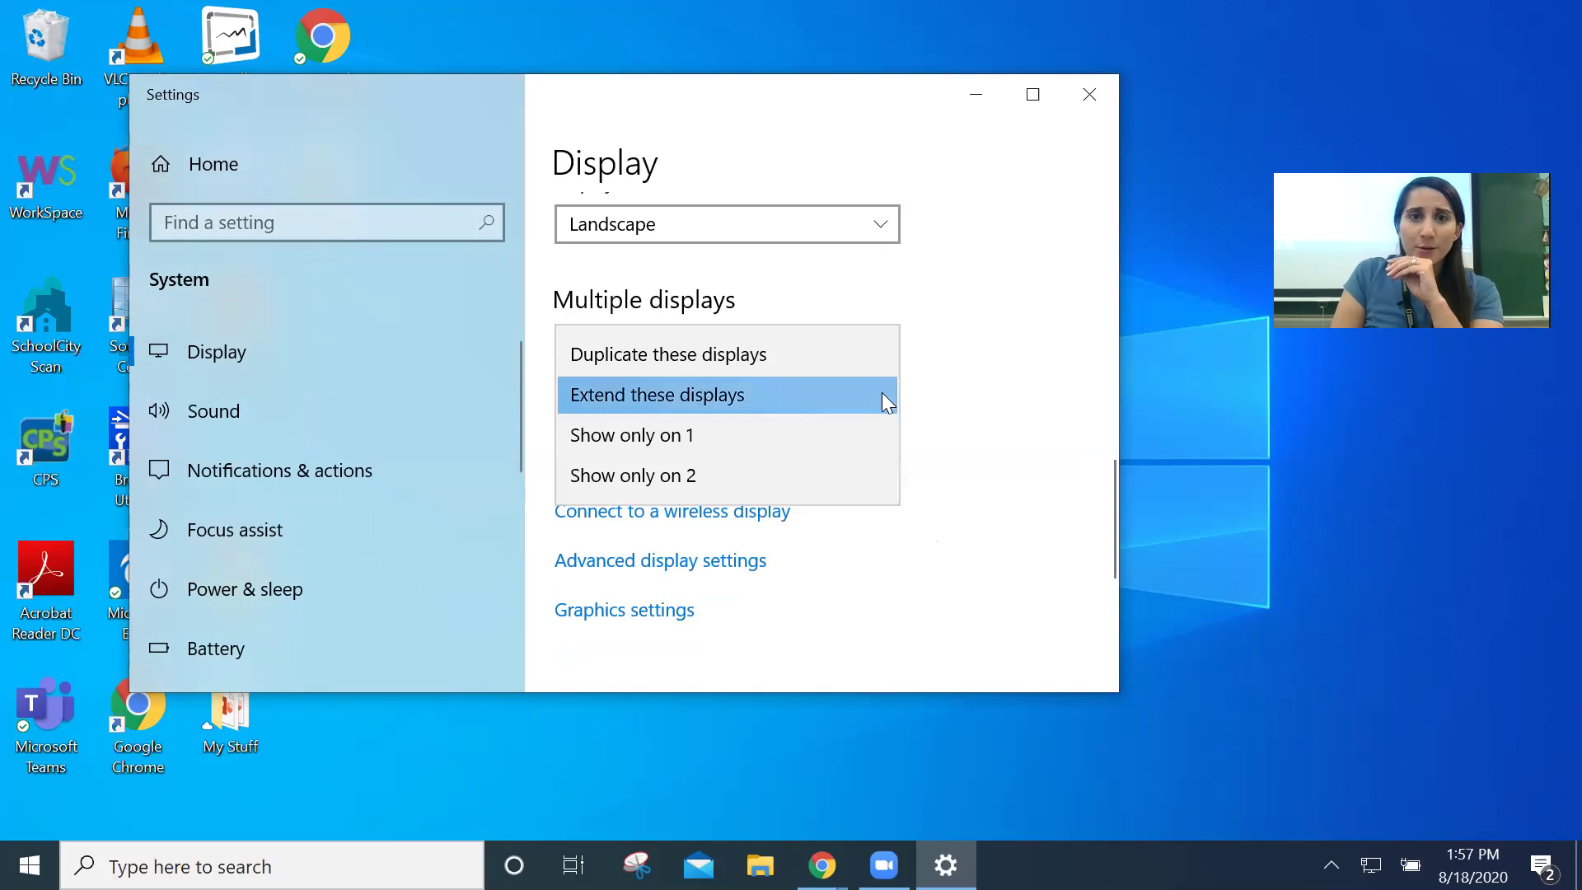
pyautogui.click(742, 354)
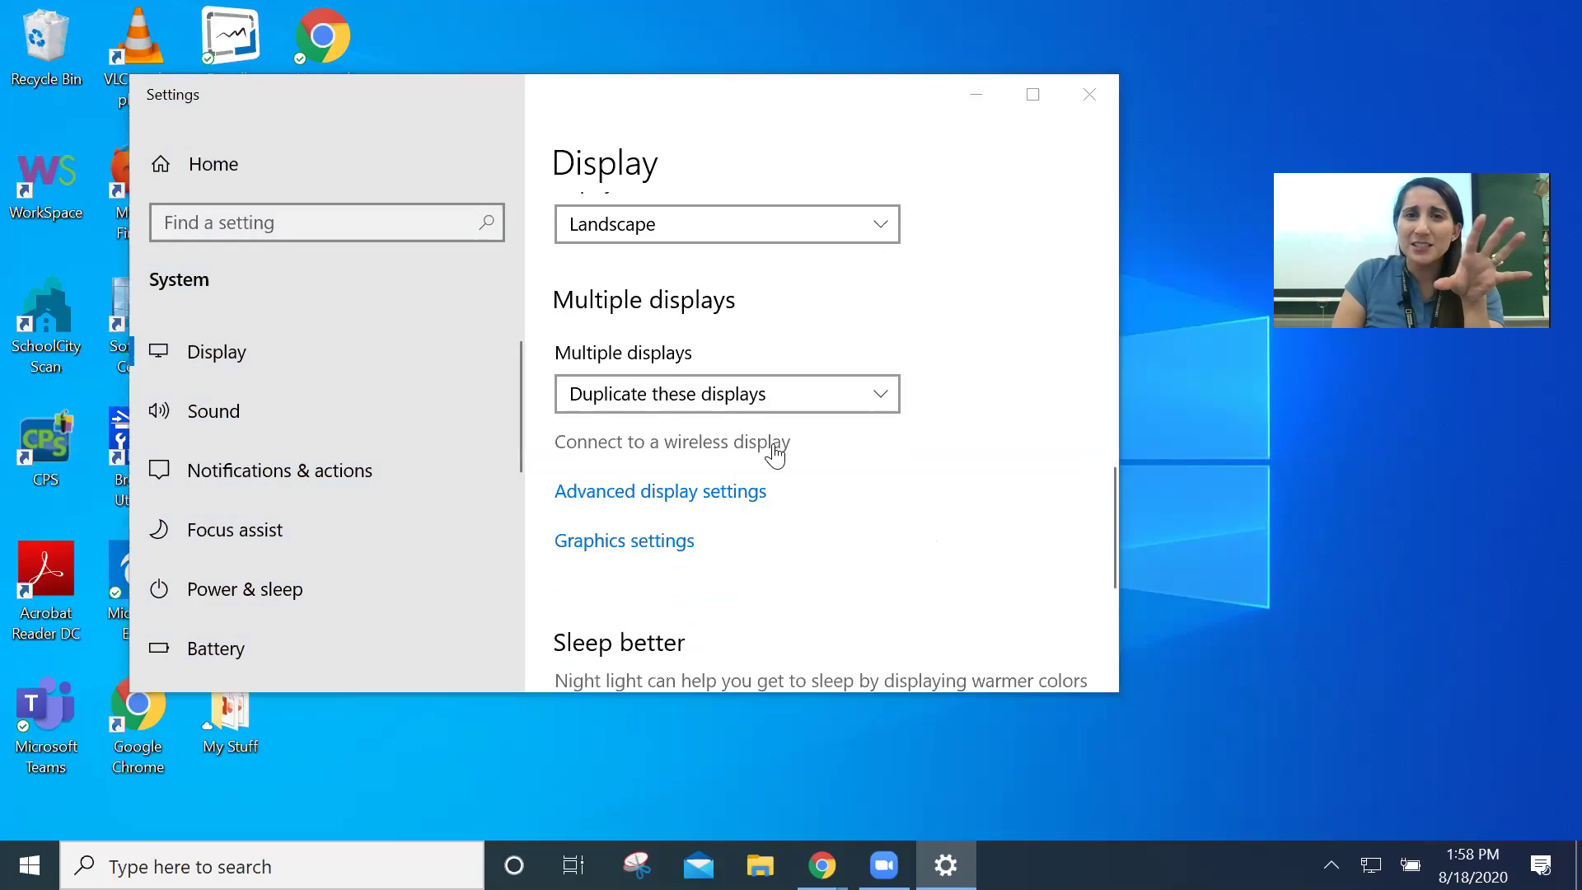
pyautogui.click(774, 453)
pyautogui.click(946, 53)
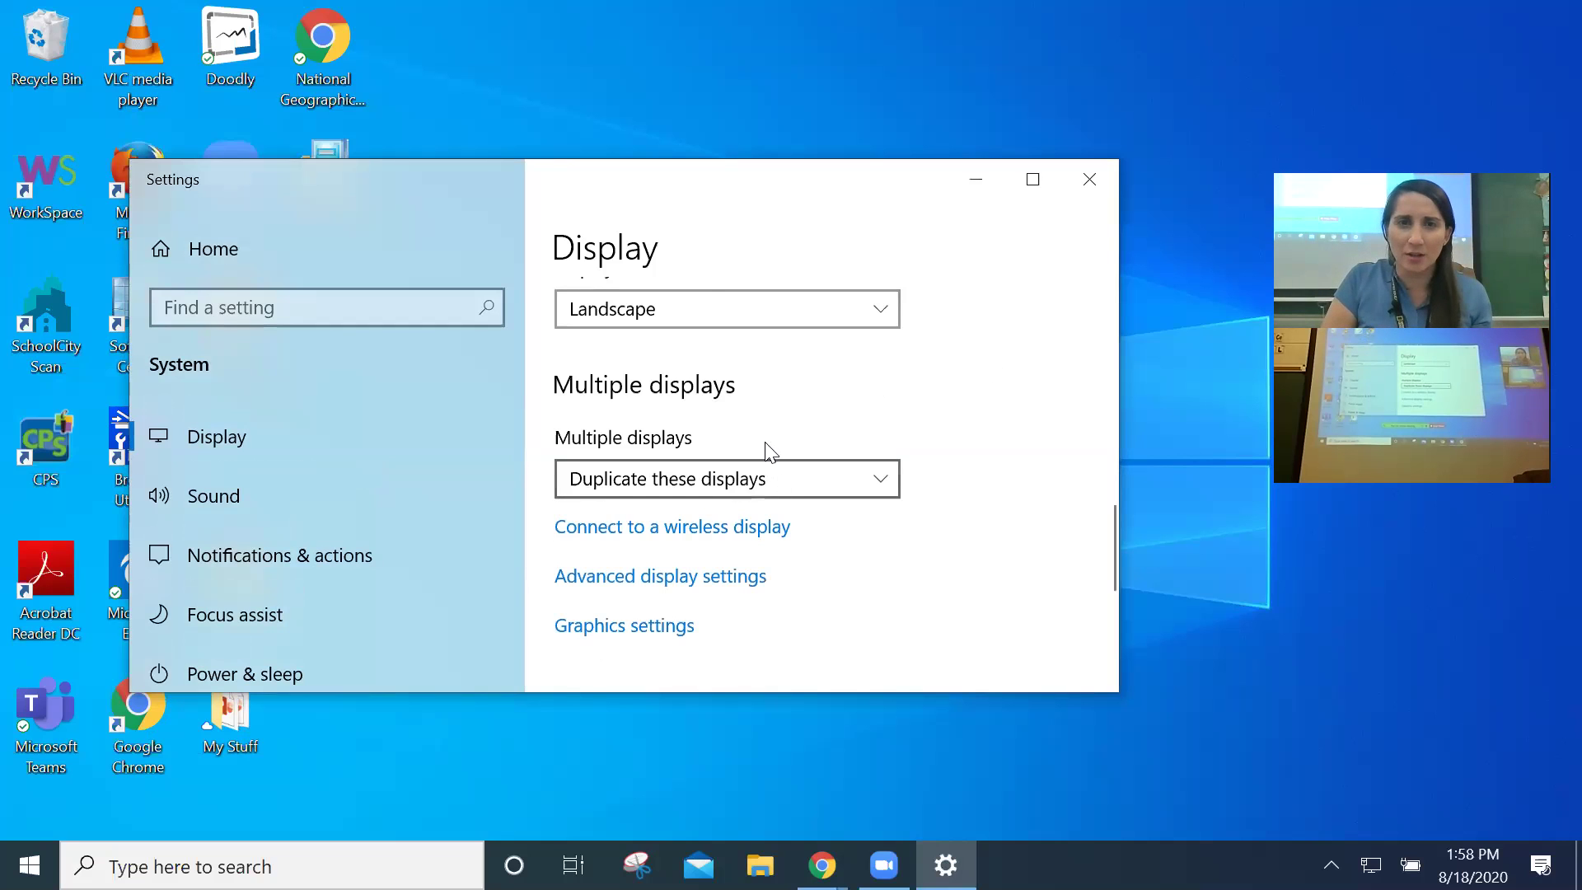
# - Close Settings and reopen Display settings from the desktop menu
pyautogui.scroll(-1, 799, 404)
pyautogui.click(1081, 182)
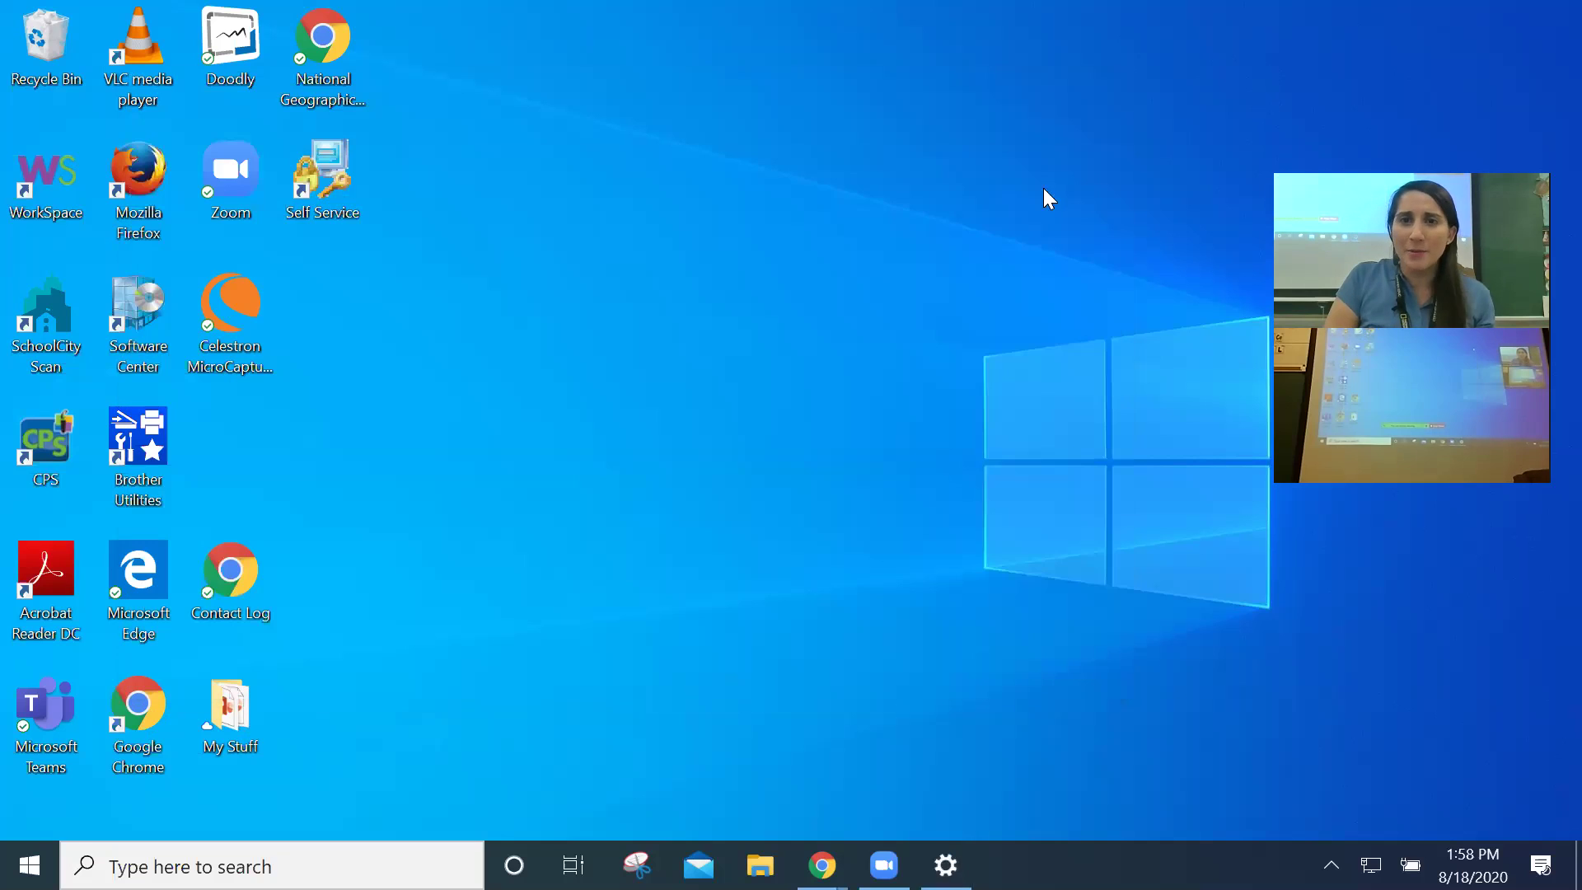
pyautogui.rightClick(791, 154)
pyautogui.click(656, 514)
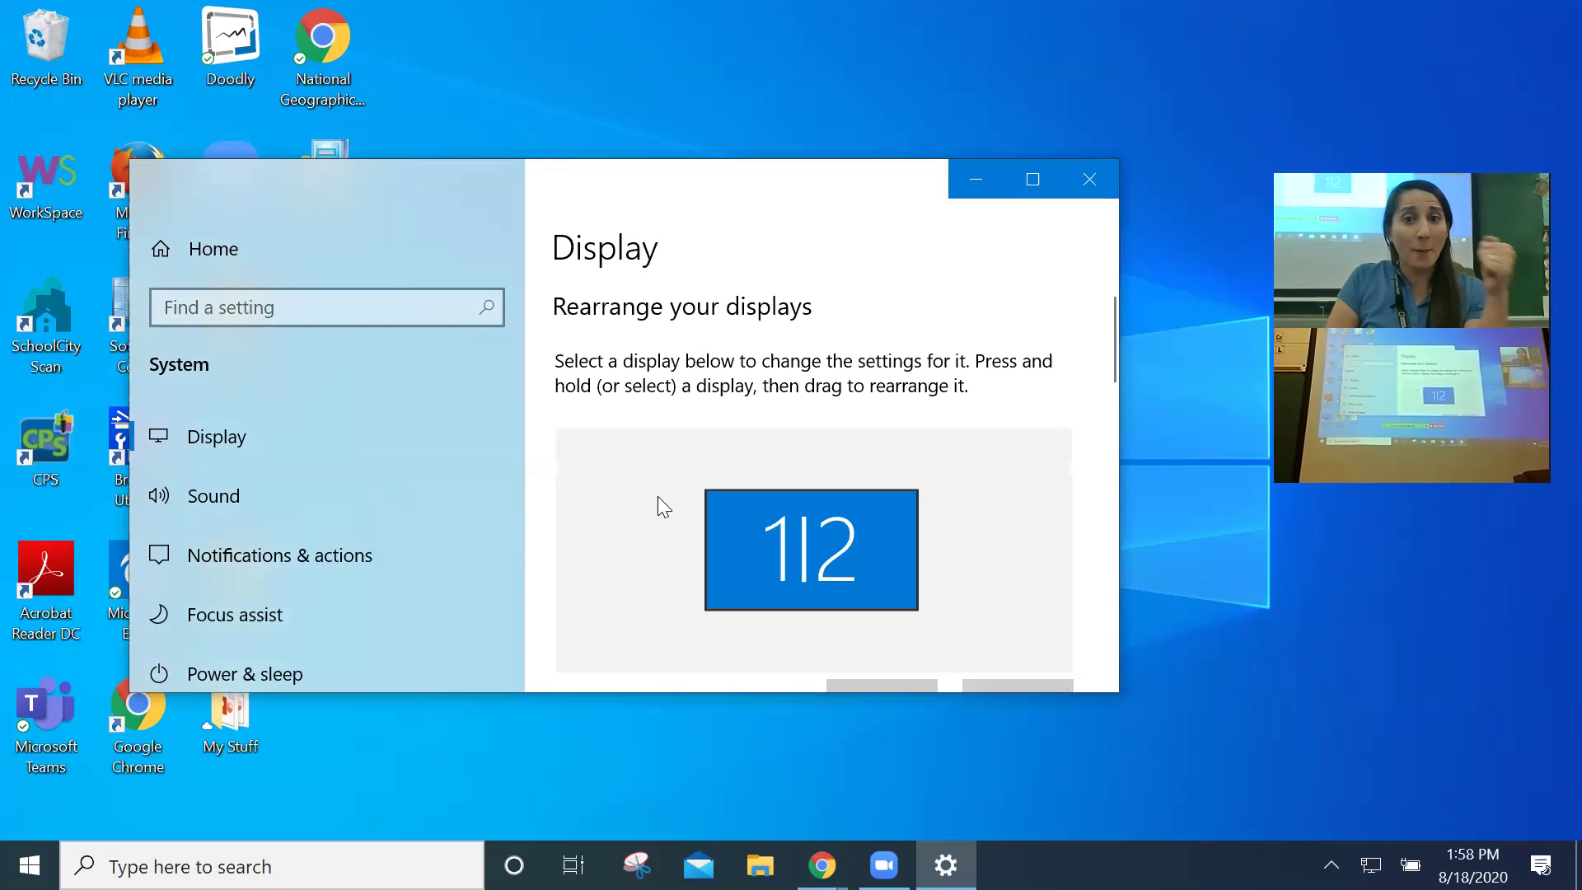
# - Switch Multiple displays to Extend these displays, then minimize Settings
pyautogui.scroll(-1, 853, 515)
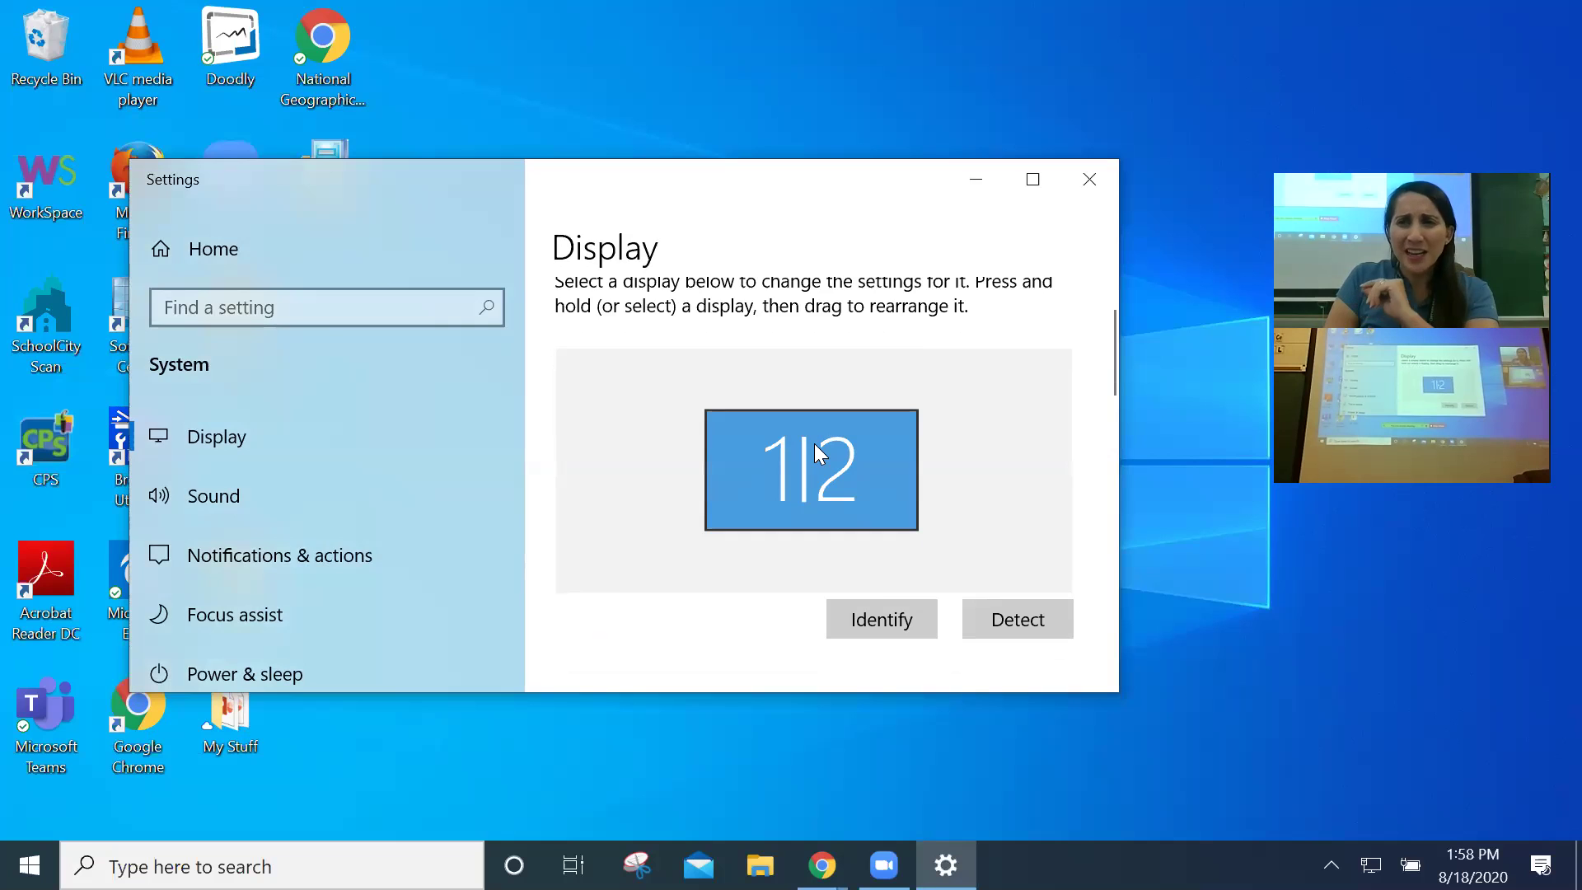
pyautogui.scroll(-6, 813, 453)
pyautogui.scroll(-7, 816, 468)
pyautogui.scroll(-2, 832, 476)
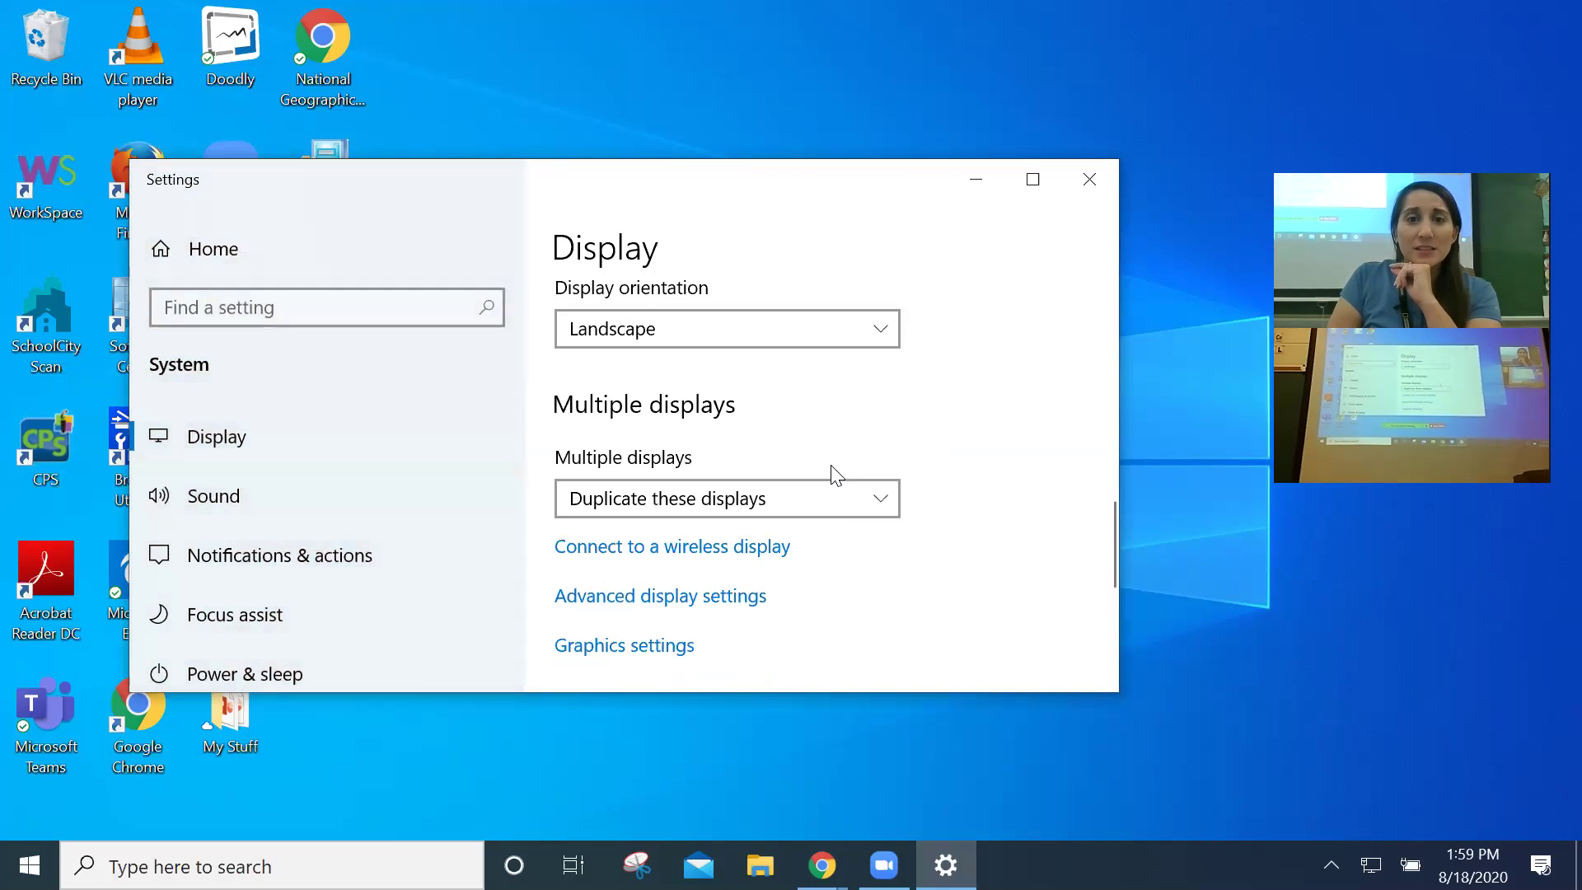
pyautogui.click(880, 505)
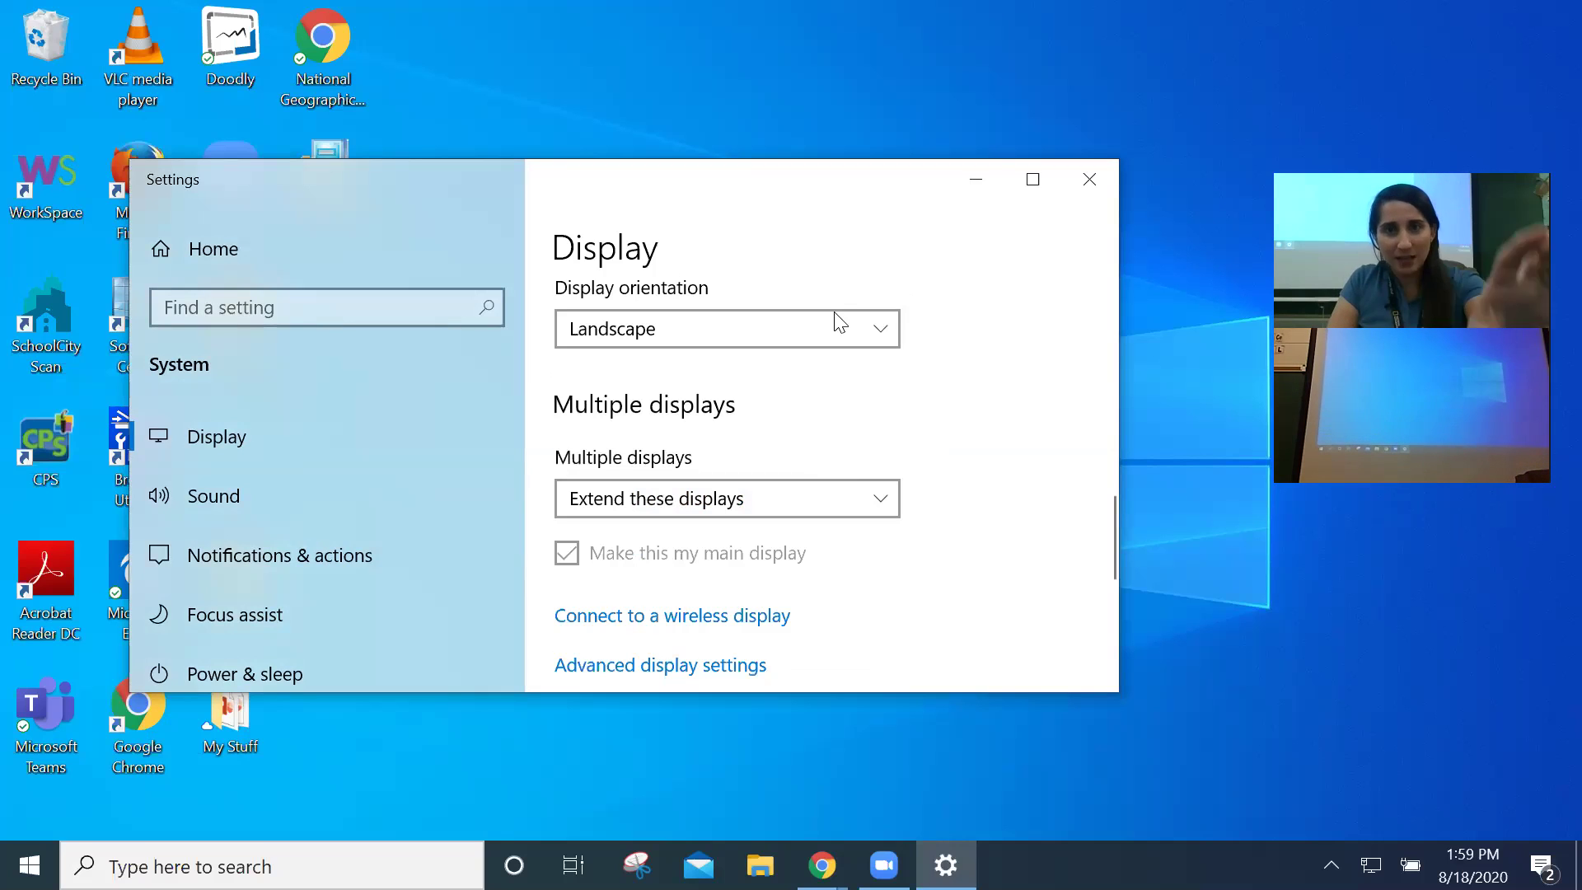
pyautogui.click(975, 181)
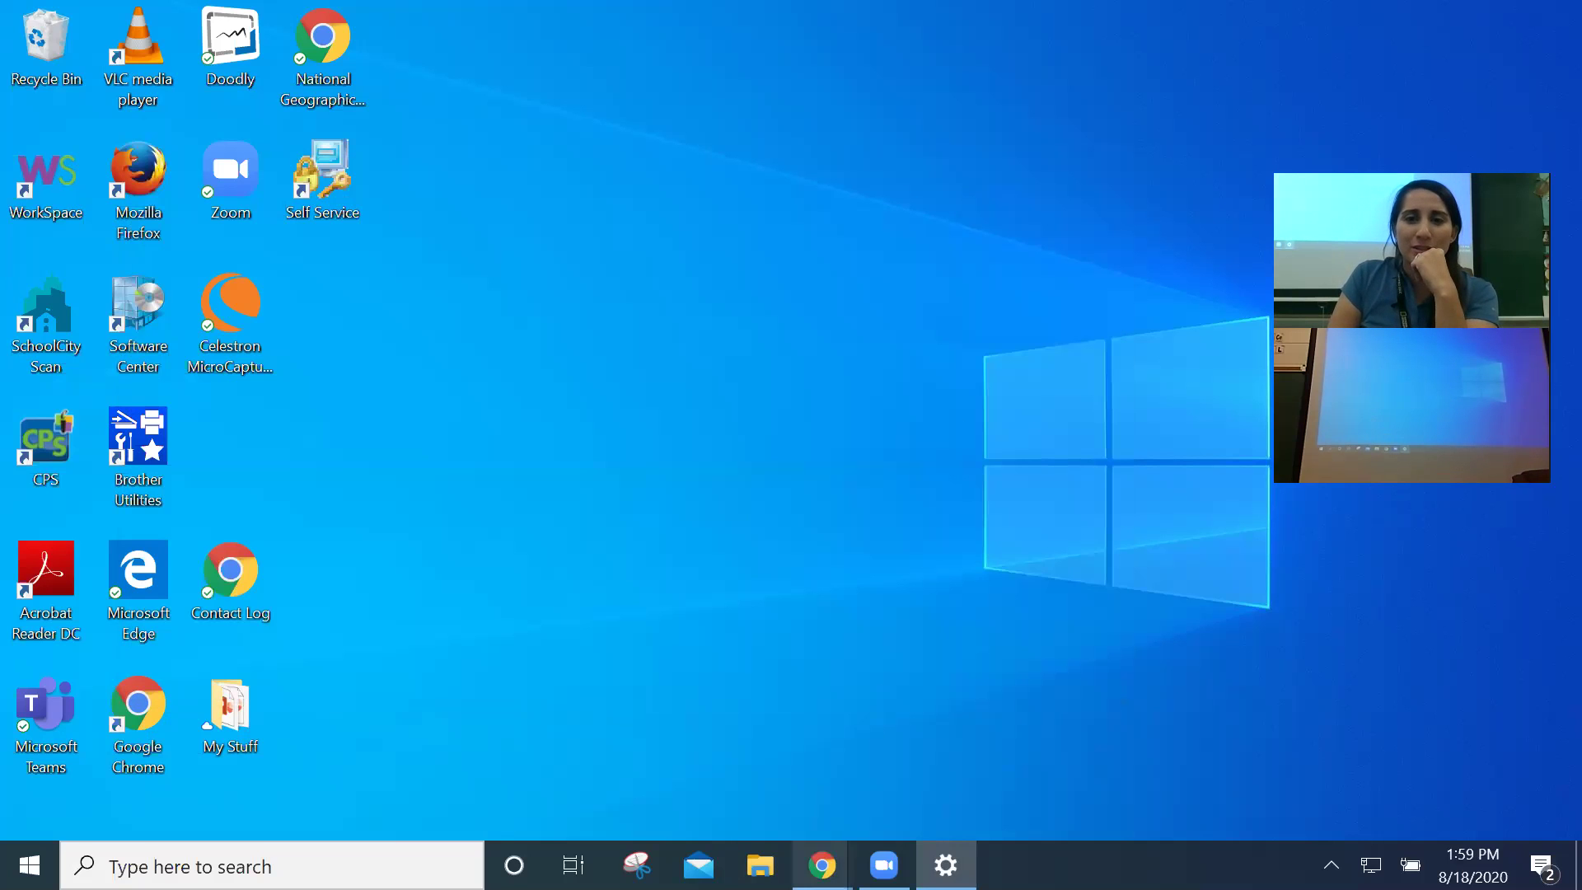
# - Restore Chrome and return to the Teams General channel window
pyautogui.moveTo(821, 865)
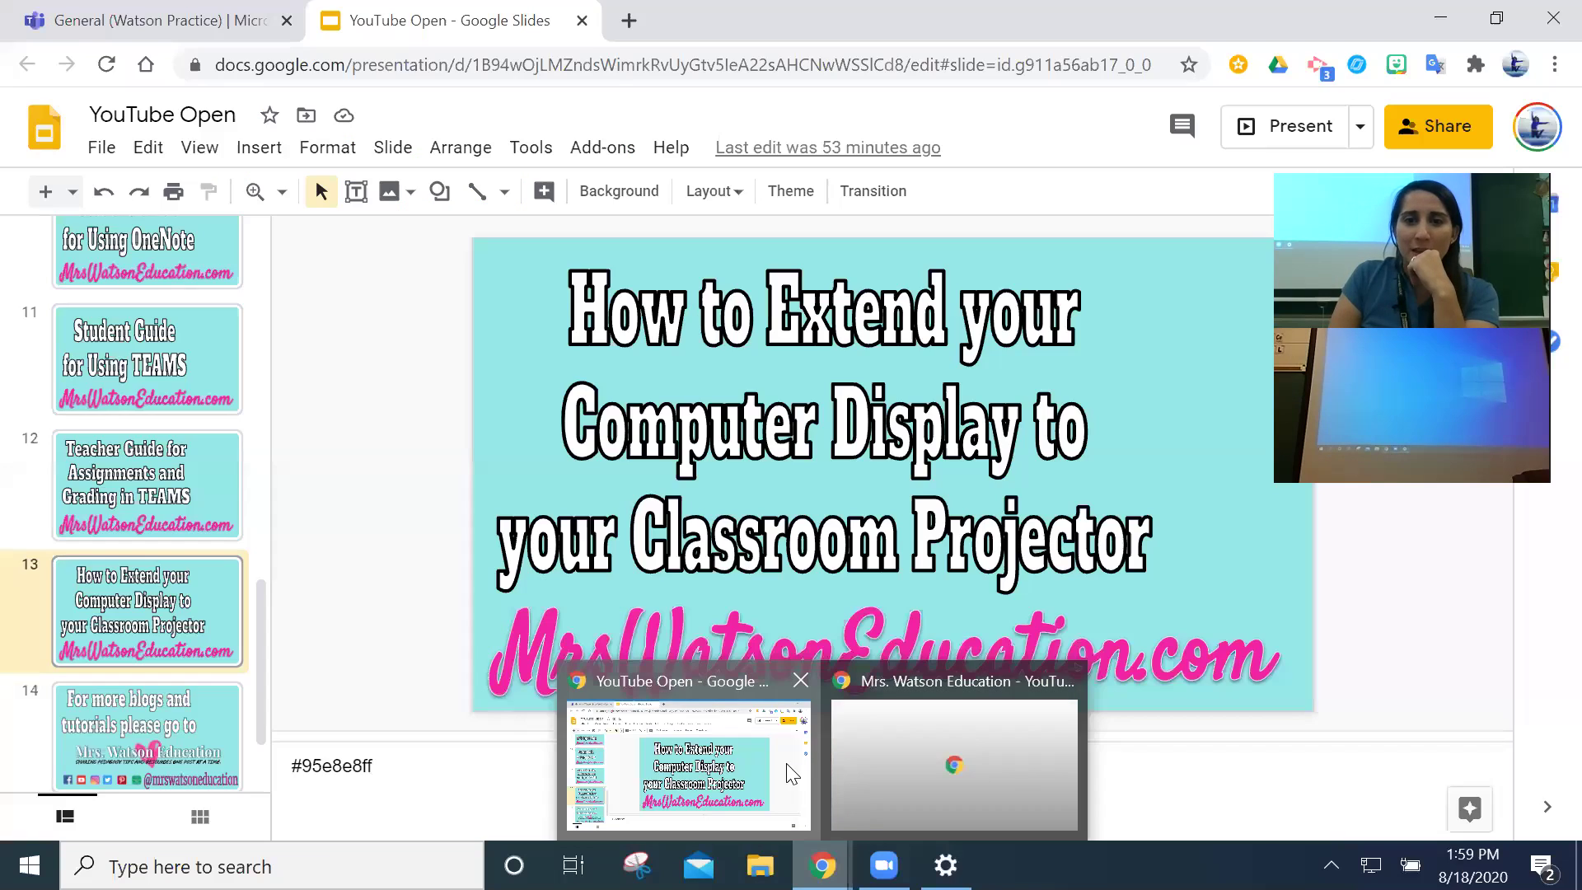
pyautogui.click(791, 774)
pyautogui.click(162, 18)
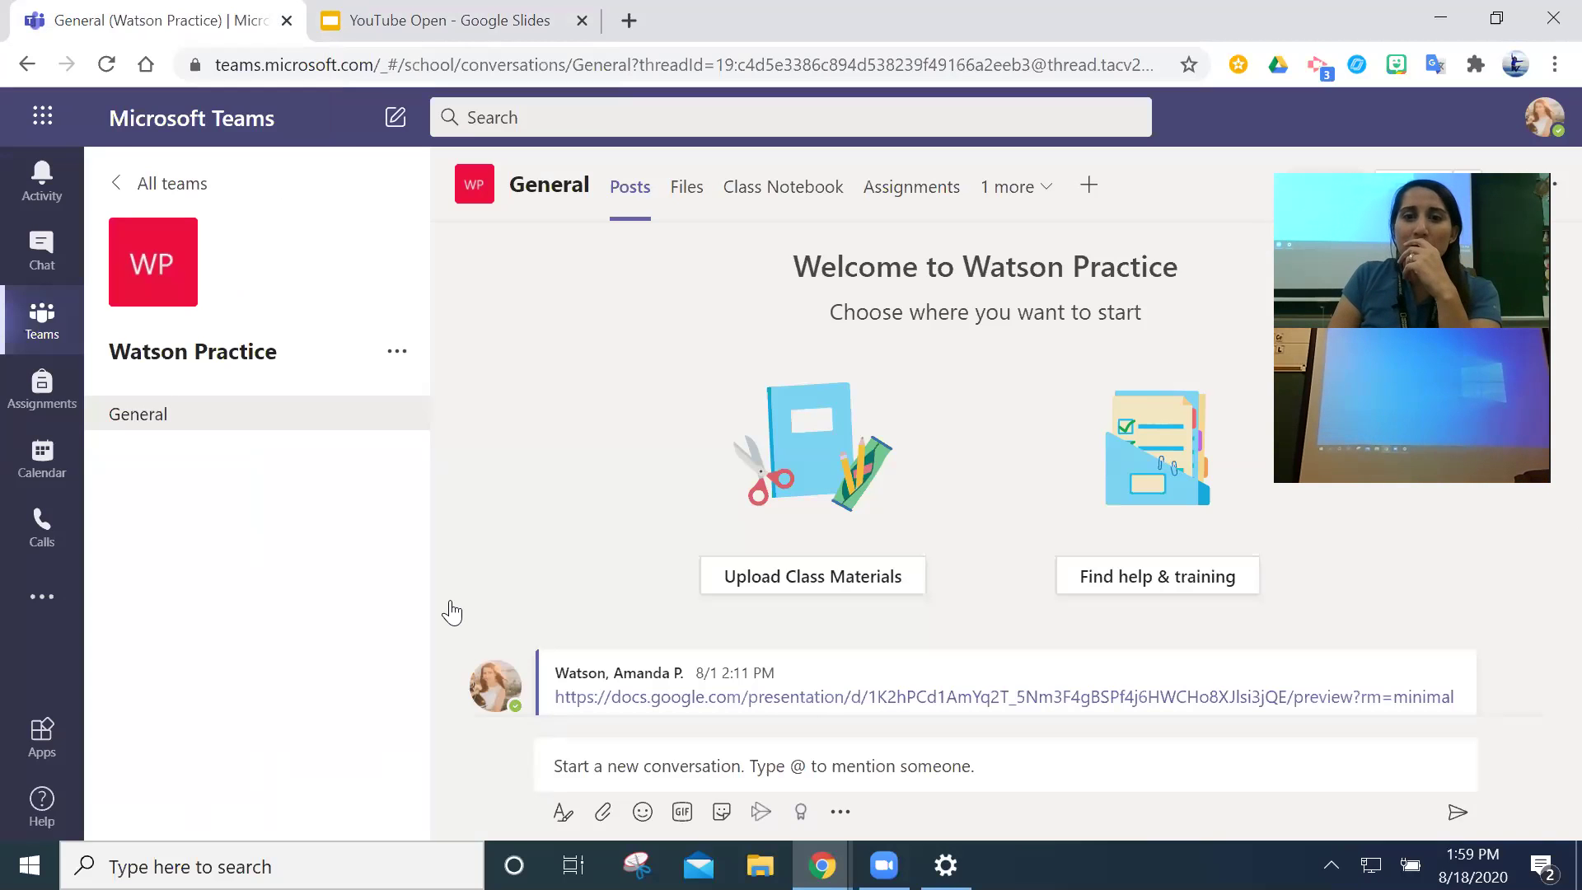
pyautogui.click(1186, 746)
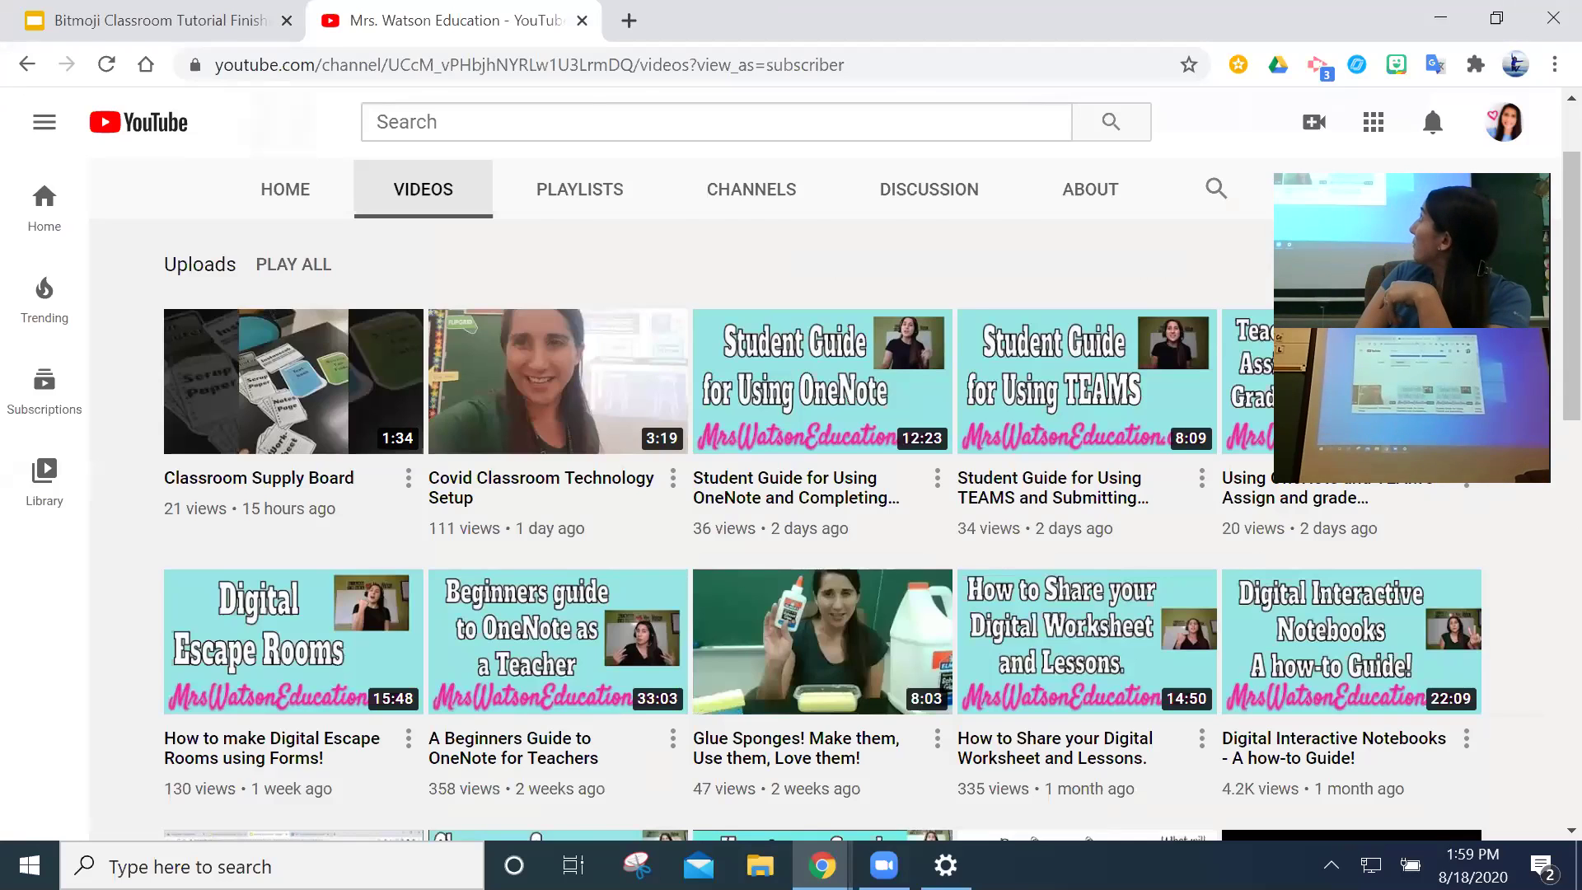
pyautogui.hotkey('alt', 'Tab')
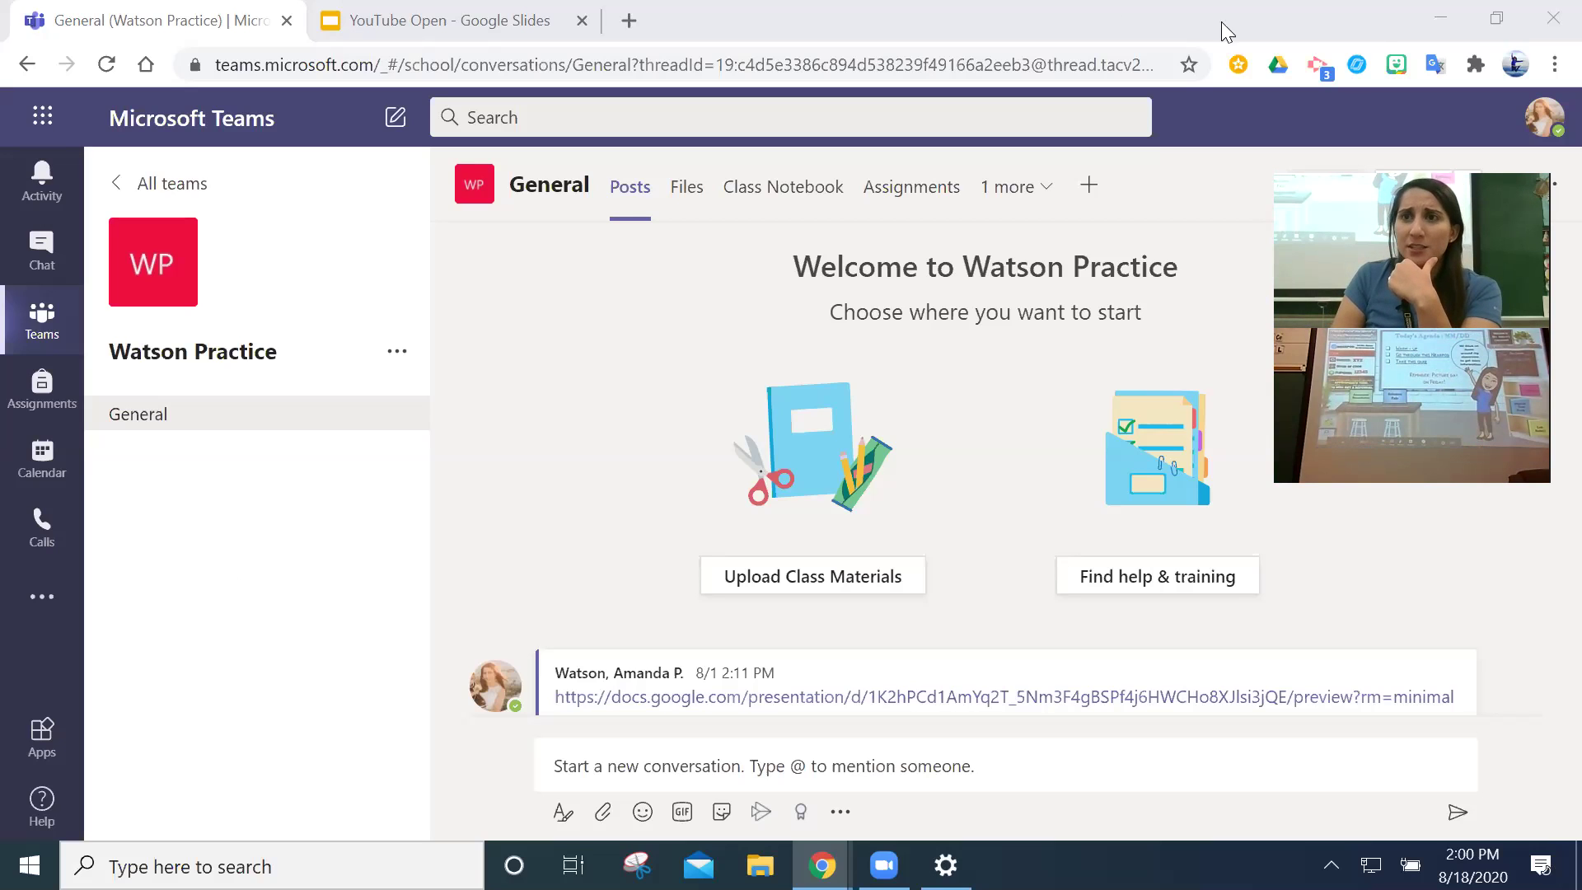
# - Minimize Chrome and open Display settings from the desktop menu
pyautogui.click(1439, 21)
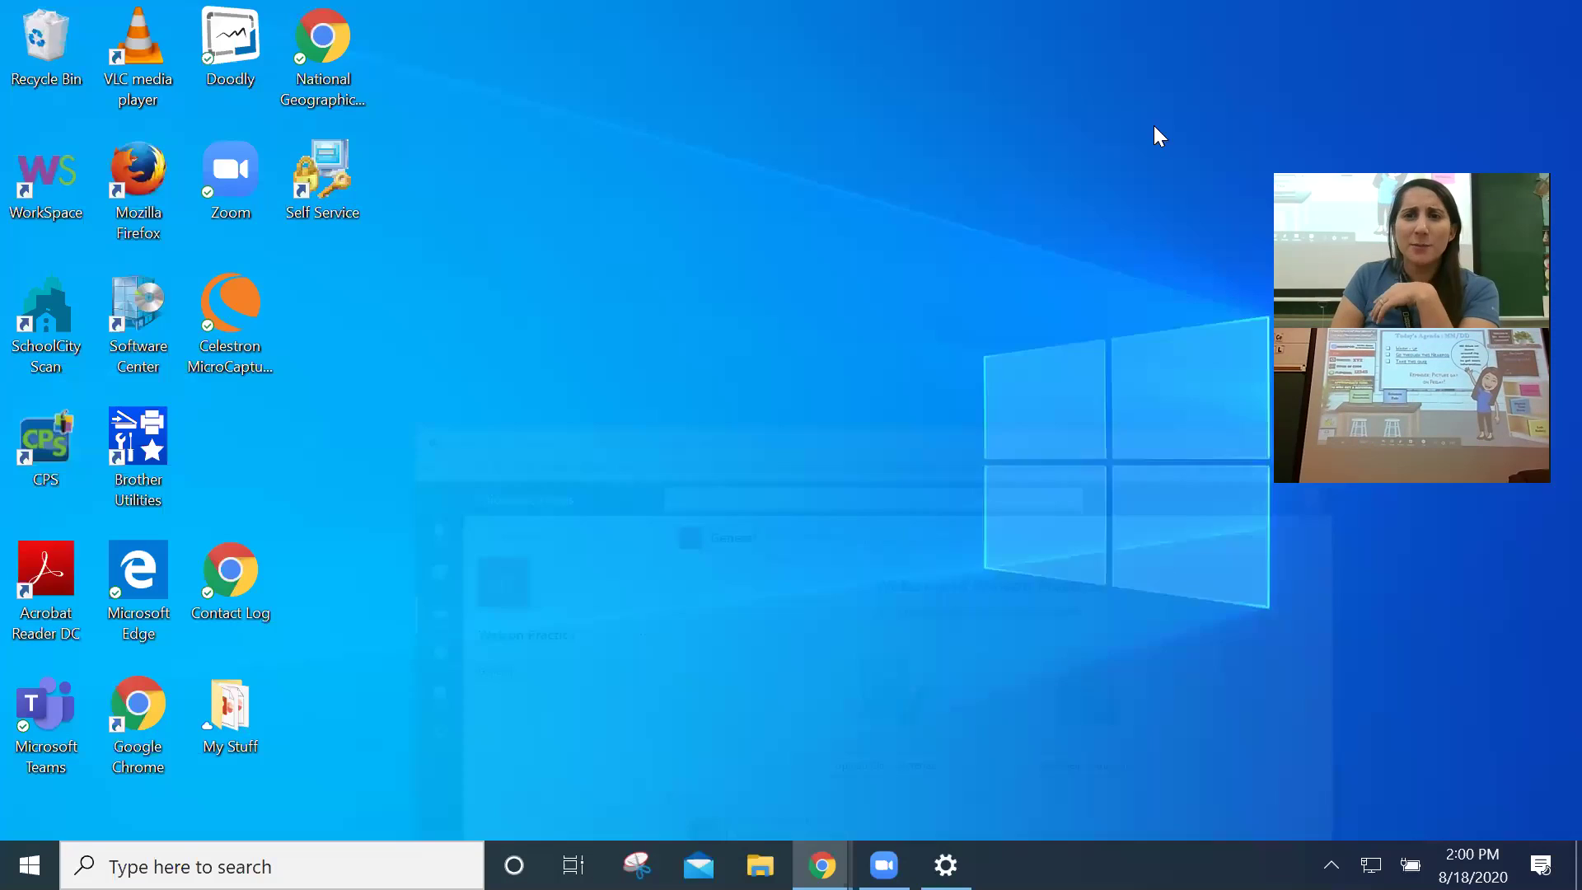
pyautogui.rightClick(662, 219)
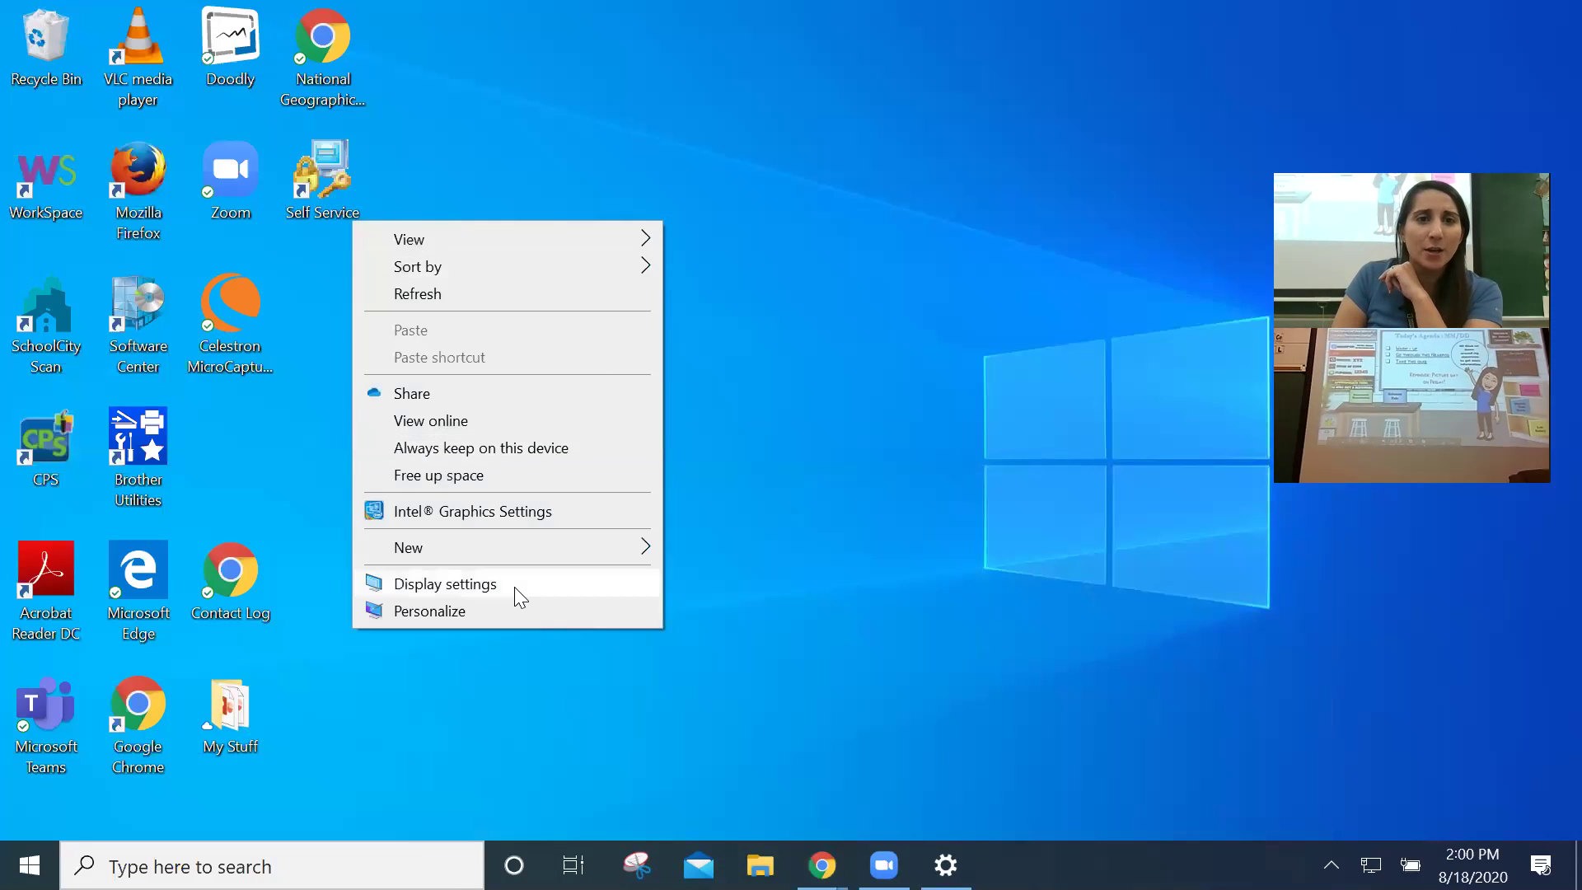
pyautogui.click(514, 587)
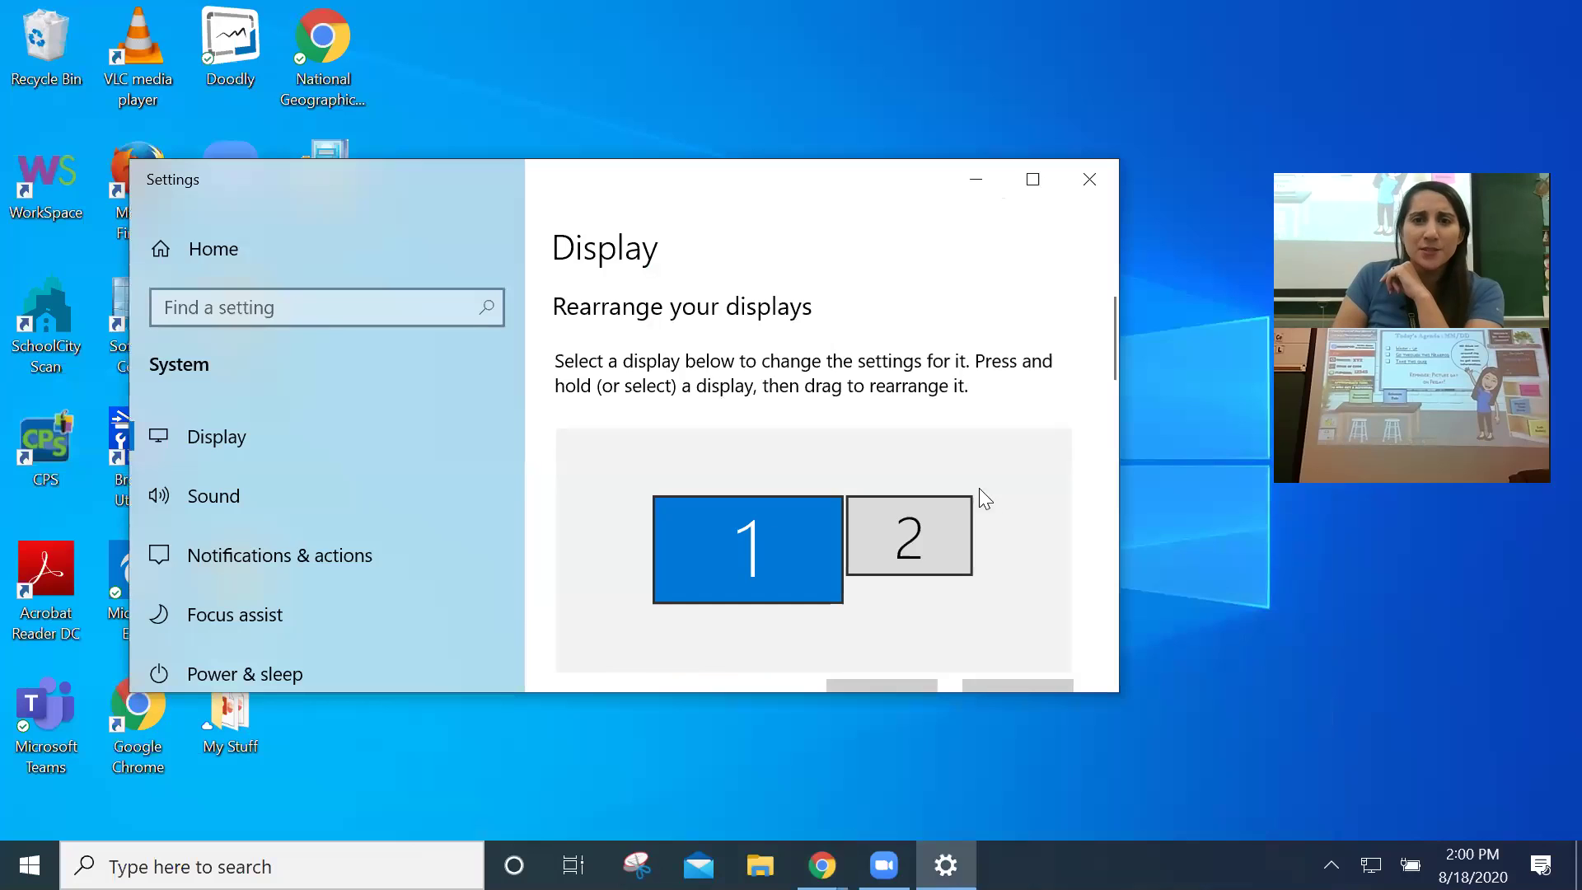
pyautogui.scroll(-1, 854, 461)
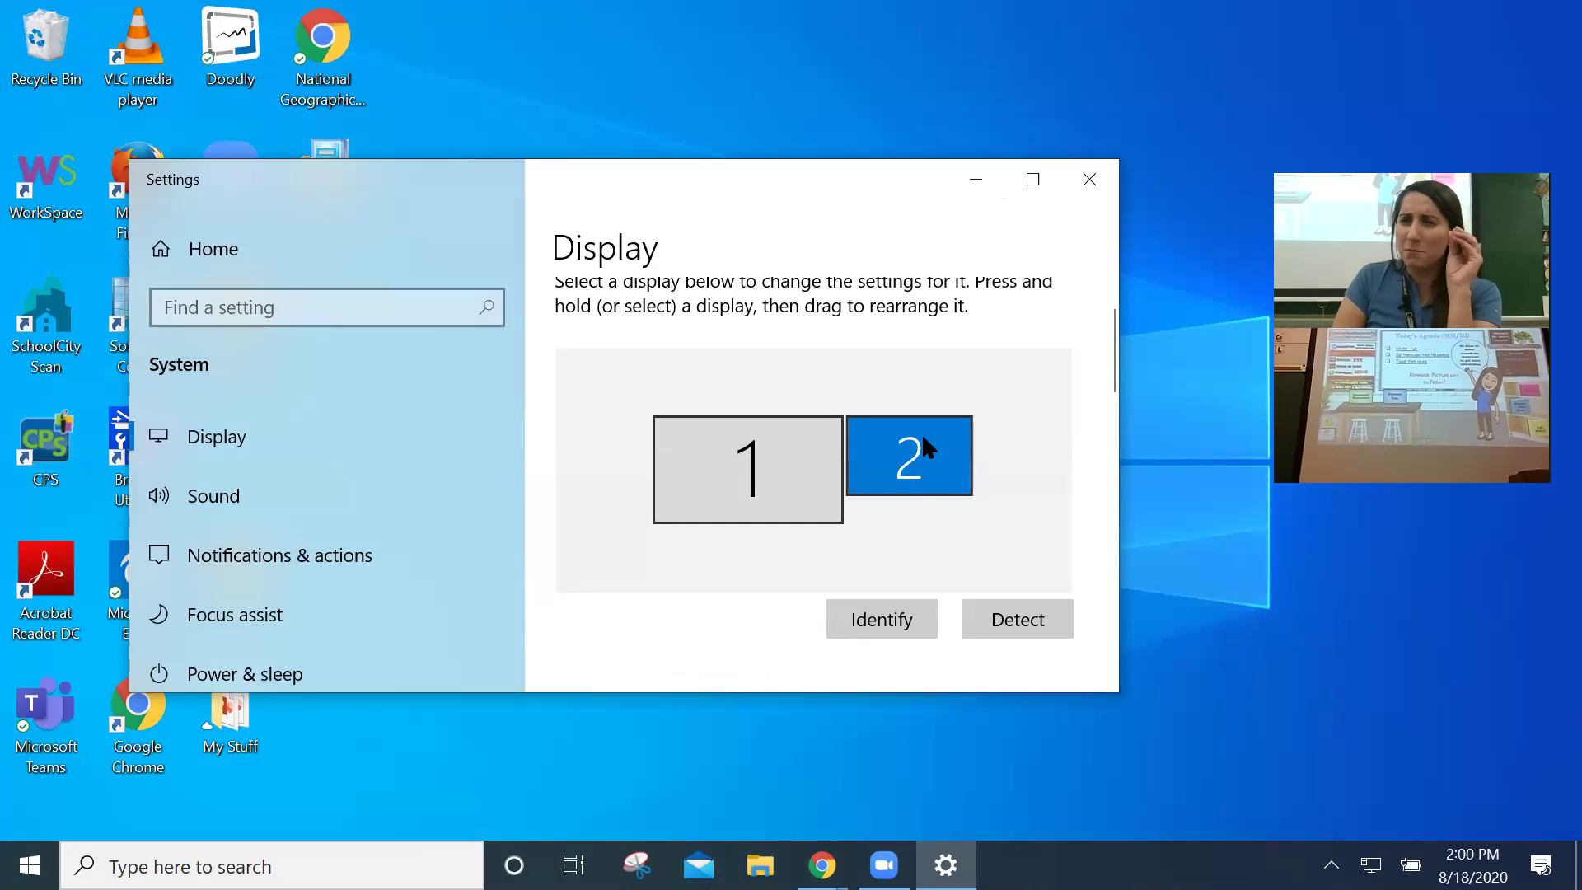
# - Identify both screens and drag display 2 to the right of display 1
pyautogui.moveTo(815, 467); pyautogui.dragTo(775, 379)
pyautogui.moveTo(879, 422); pyautogui.dragTo(656, 491)
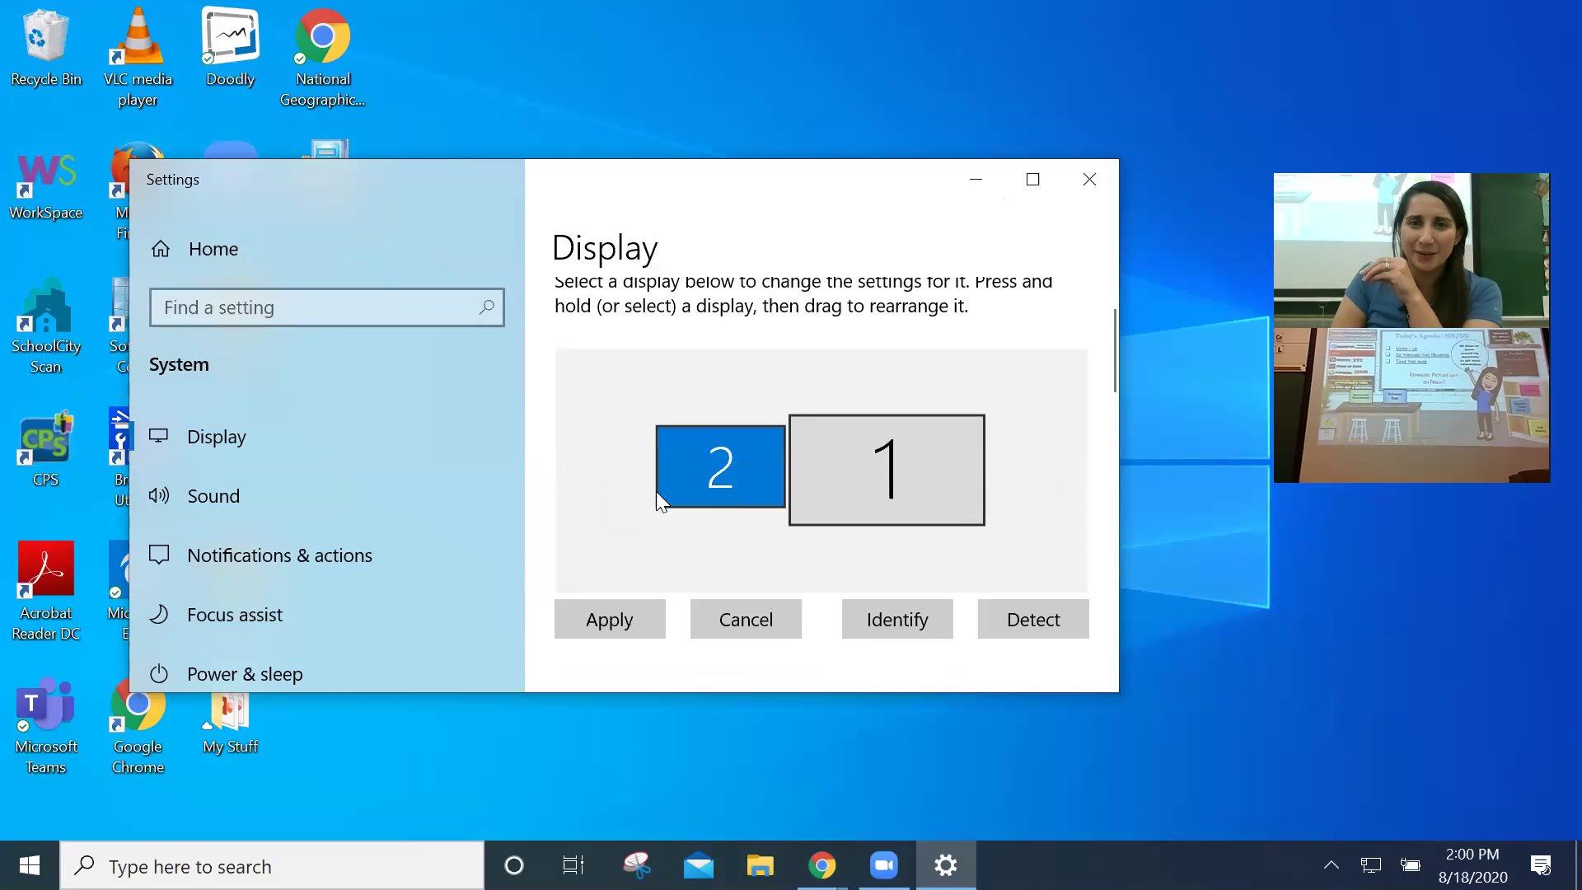
pyautogui.click(893, 627)
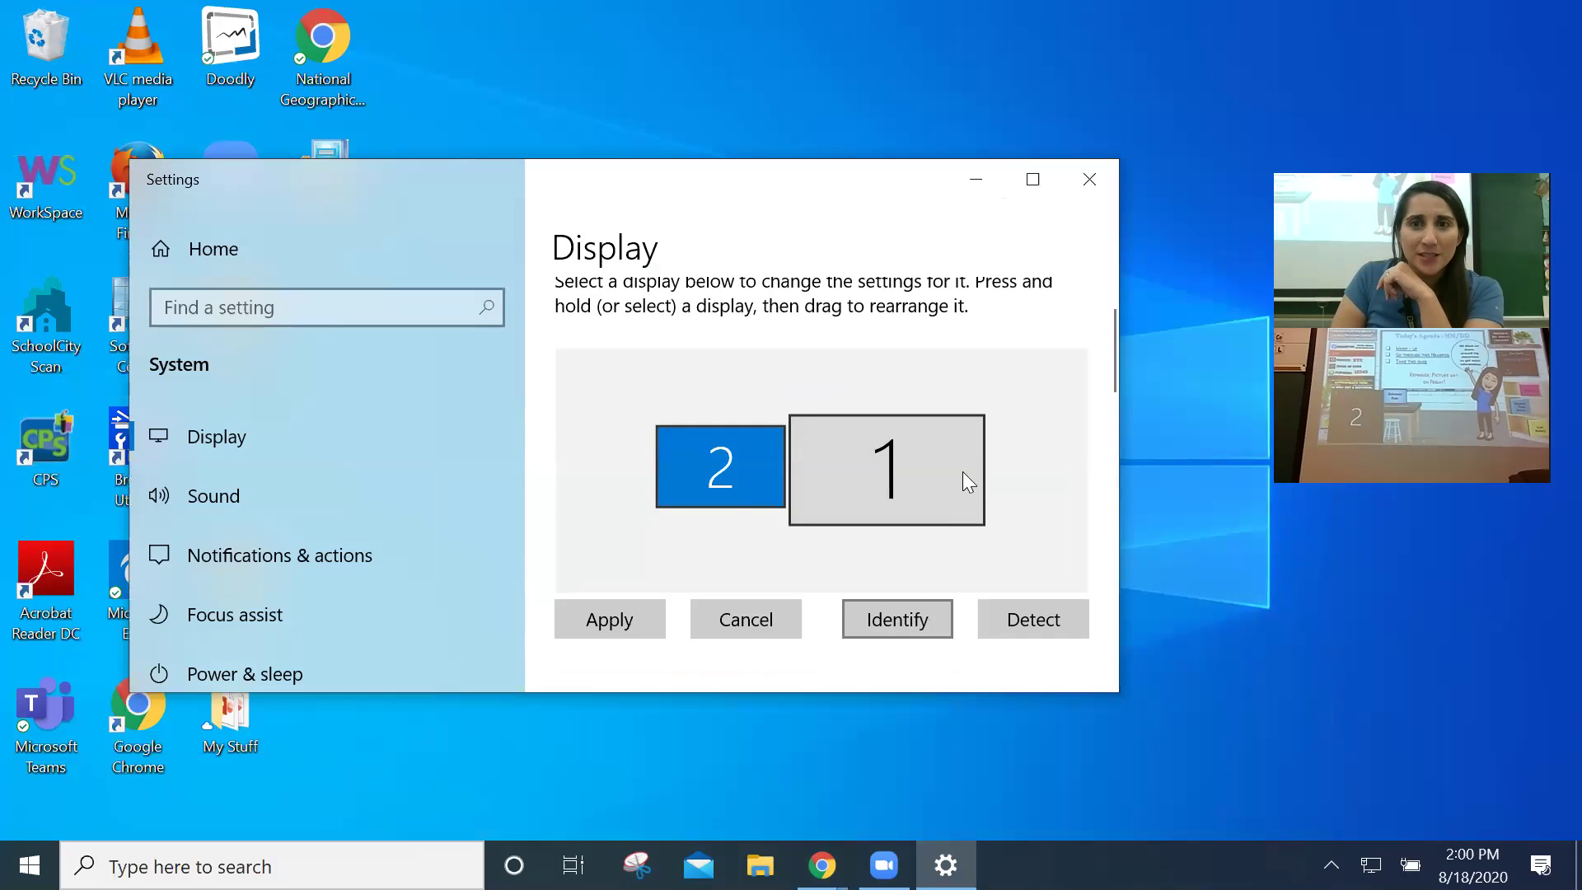
pyautogui.click(876, 622)
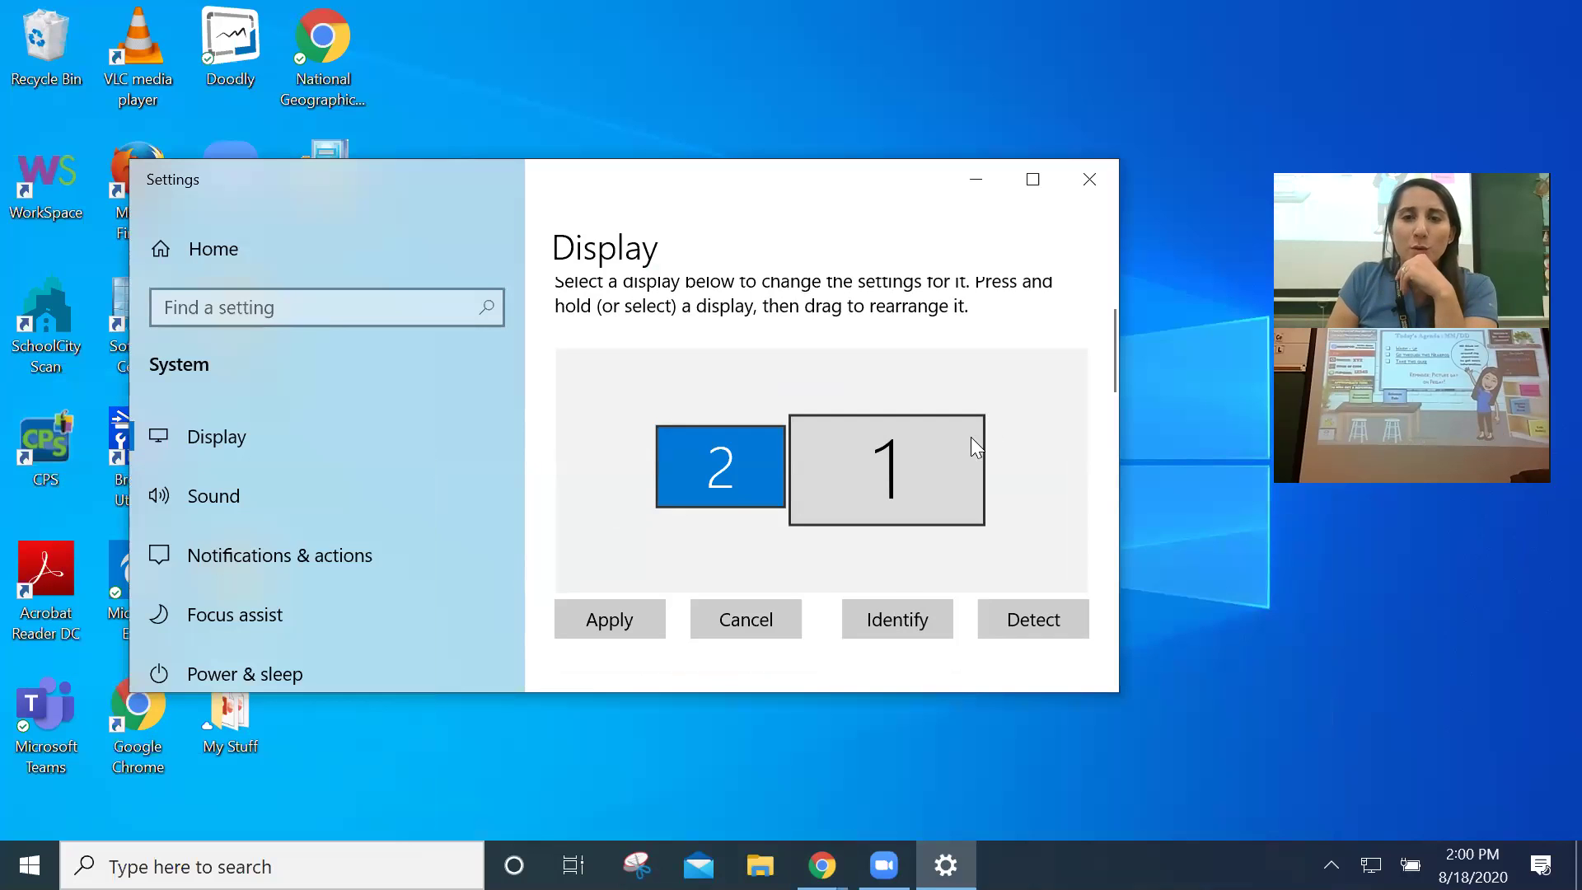
pyautogui.moveTo(766, 486)
pyautogui.mouseDown()
pyautogui.moveTo(766, 389)
pyautogui.moveTo(1017, 402)
pyautogui.moveTo(1058, 514)
pyautogui.moveTo(964, 509)
pyautogui.moveTo(959, 470)
pyautogui.moveTo(953, 497)
pyautogui.mouseUp()
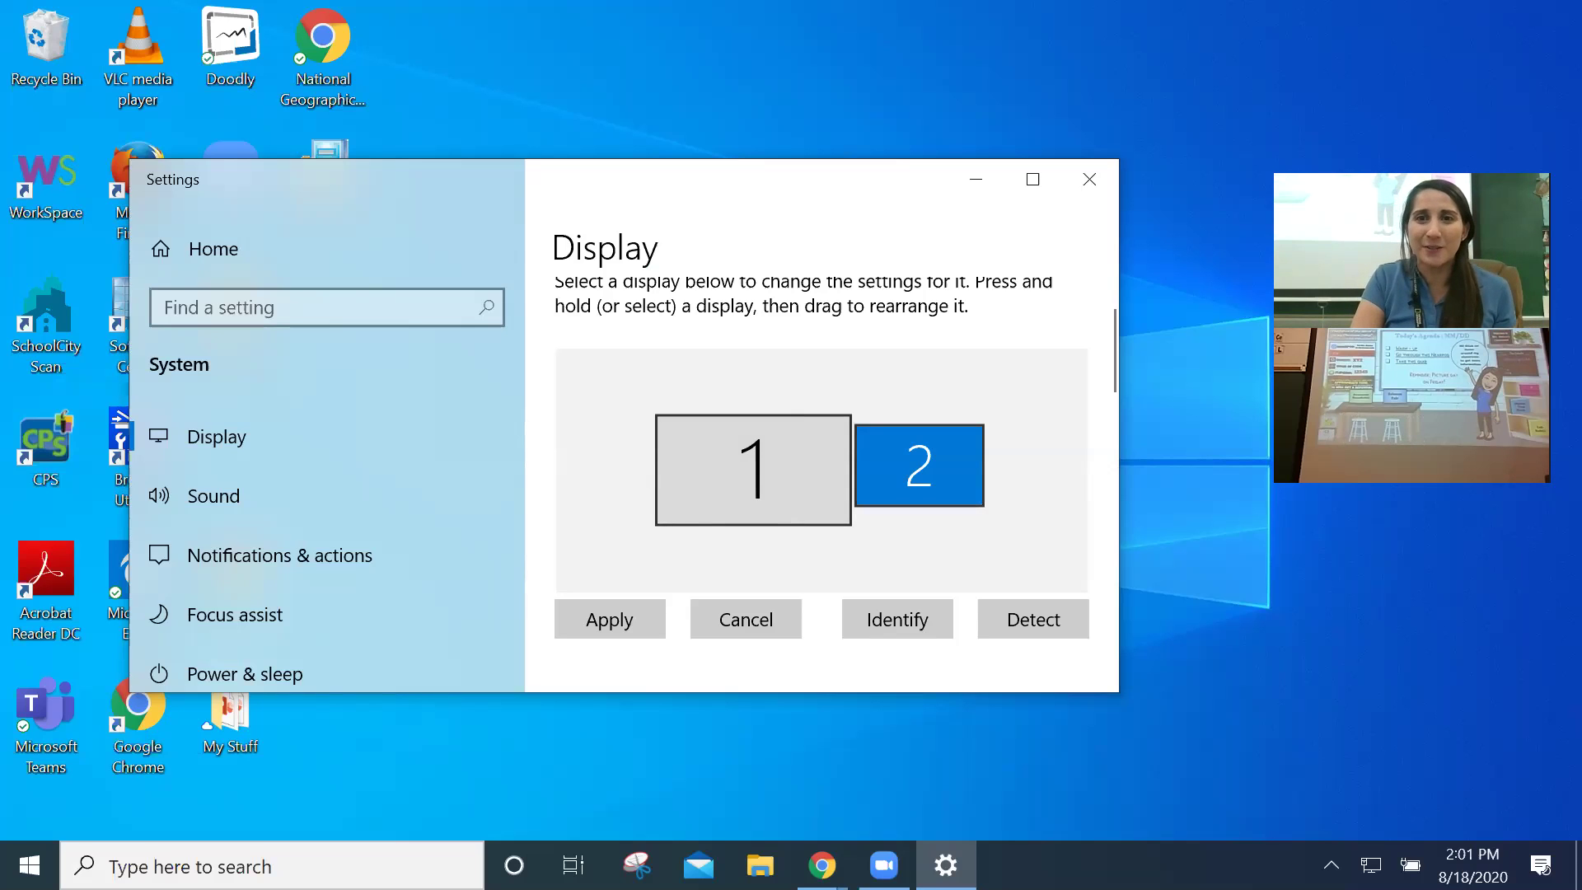
# - Try display 2 left of and above display 1, applying it on the left
pyautogui.moveTo(923, 469); pyautogui.dragTo(603, 497)
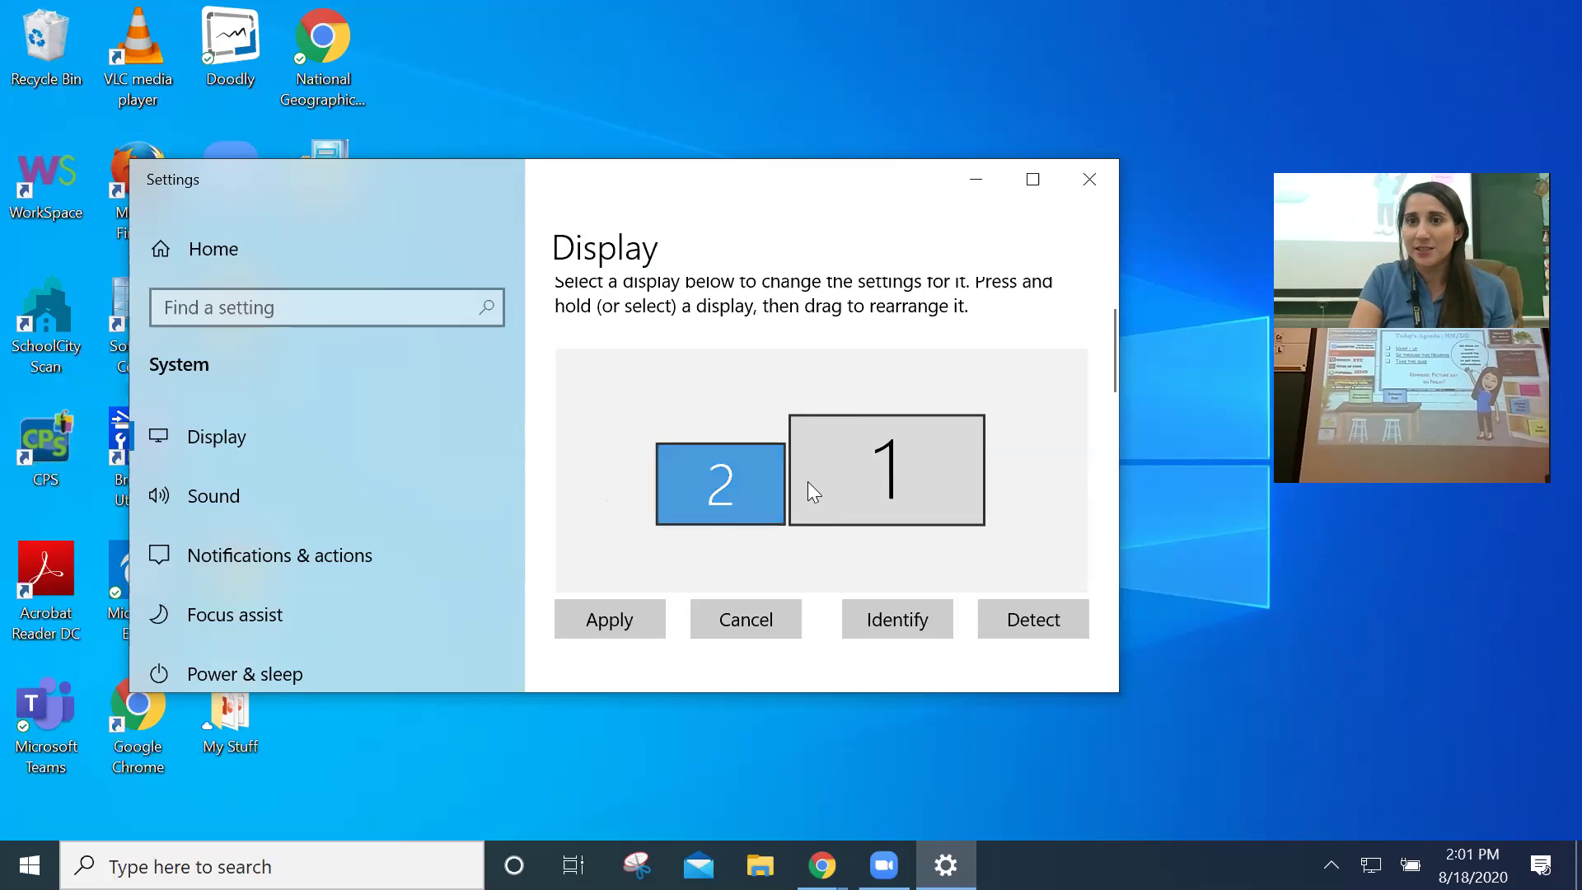
pyautogui.click(766, 487)
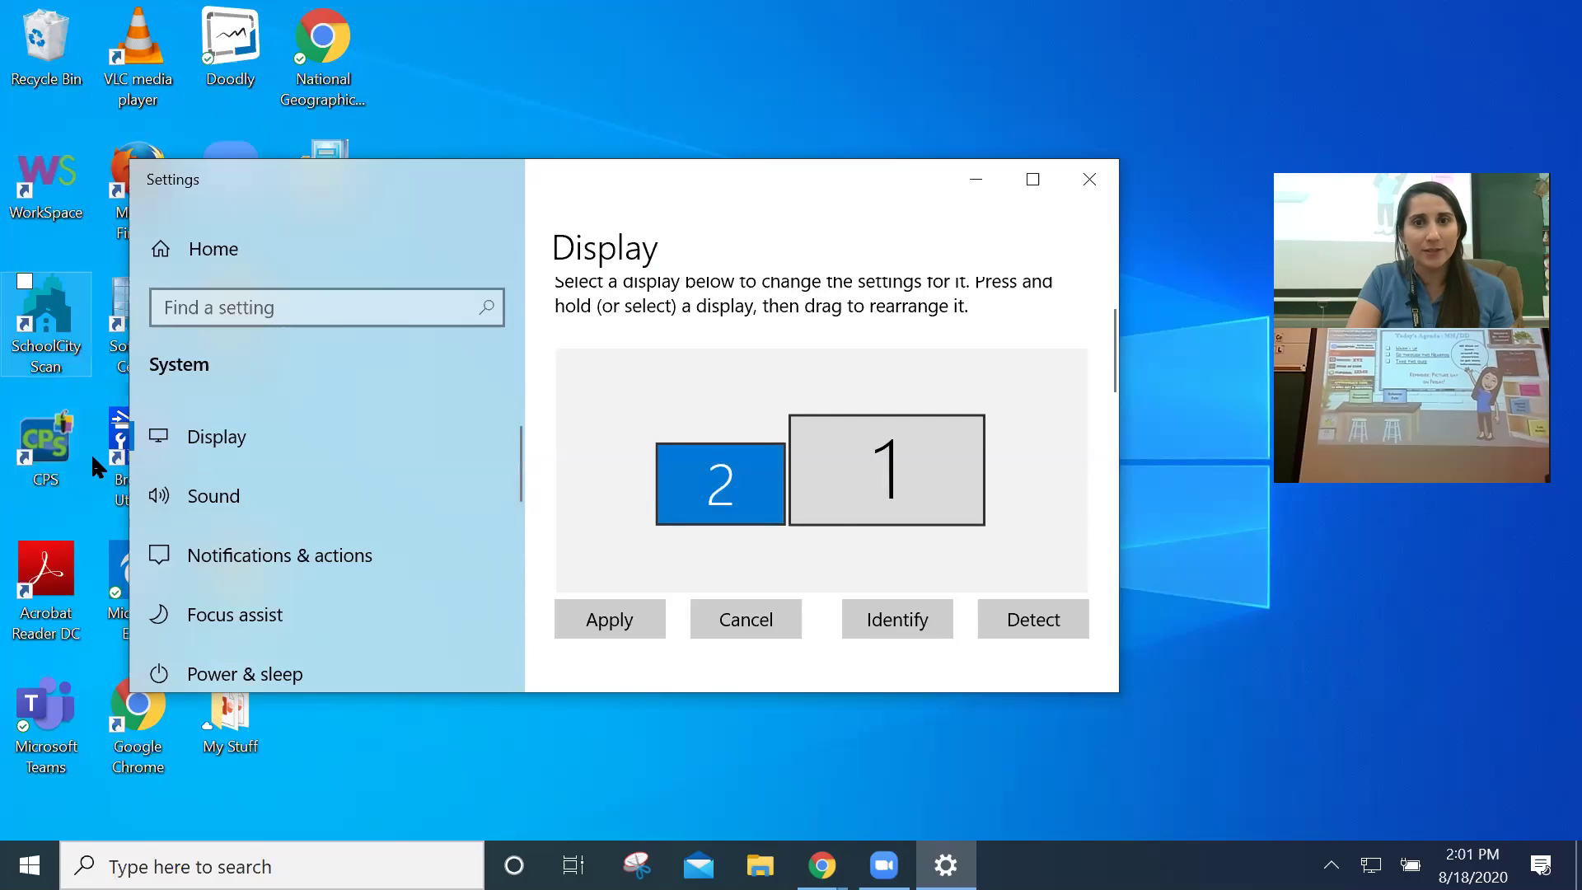
pyautogui.moveTo(723, 486); pyautogui.dragTo(942, 392)
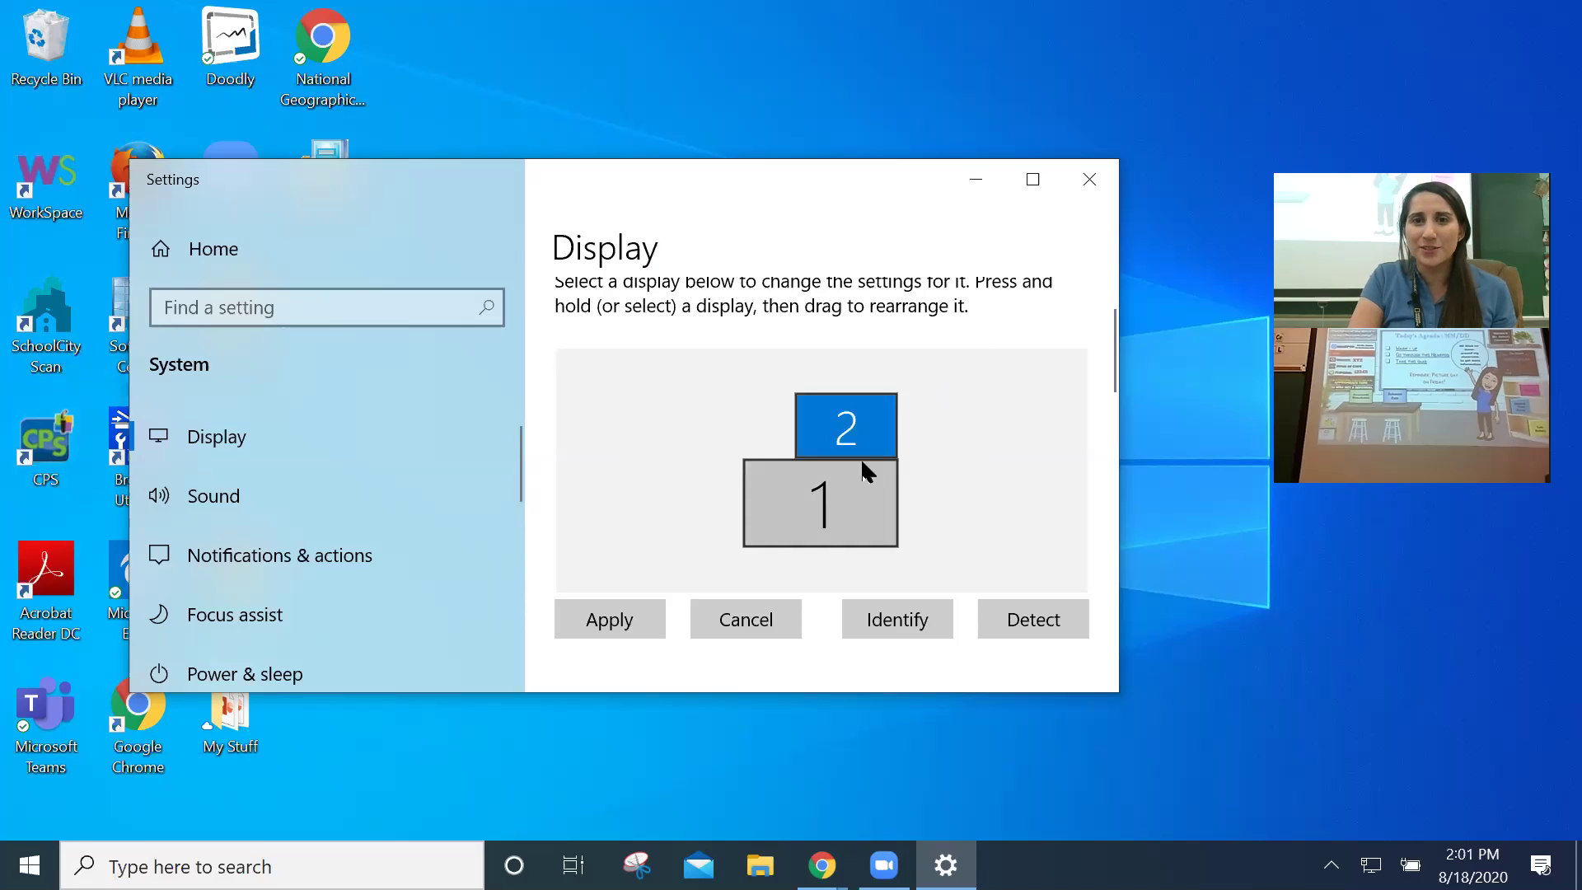
pyautogui.moveTo(881, 458); pyautogui.dragTo(629, 494)
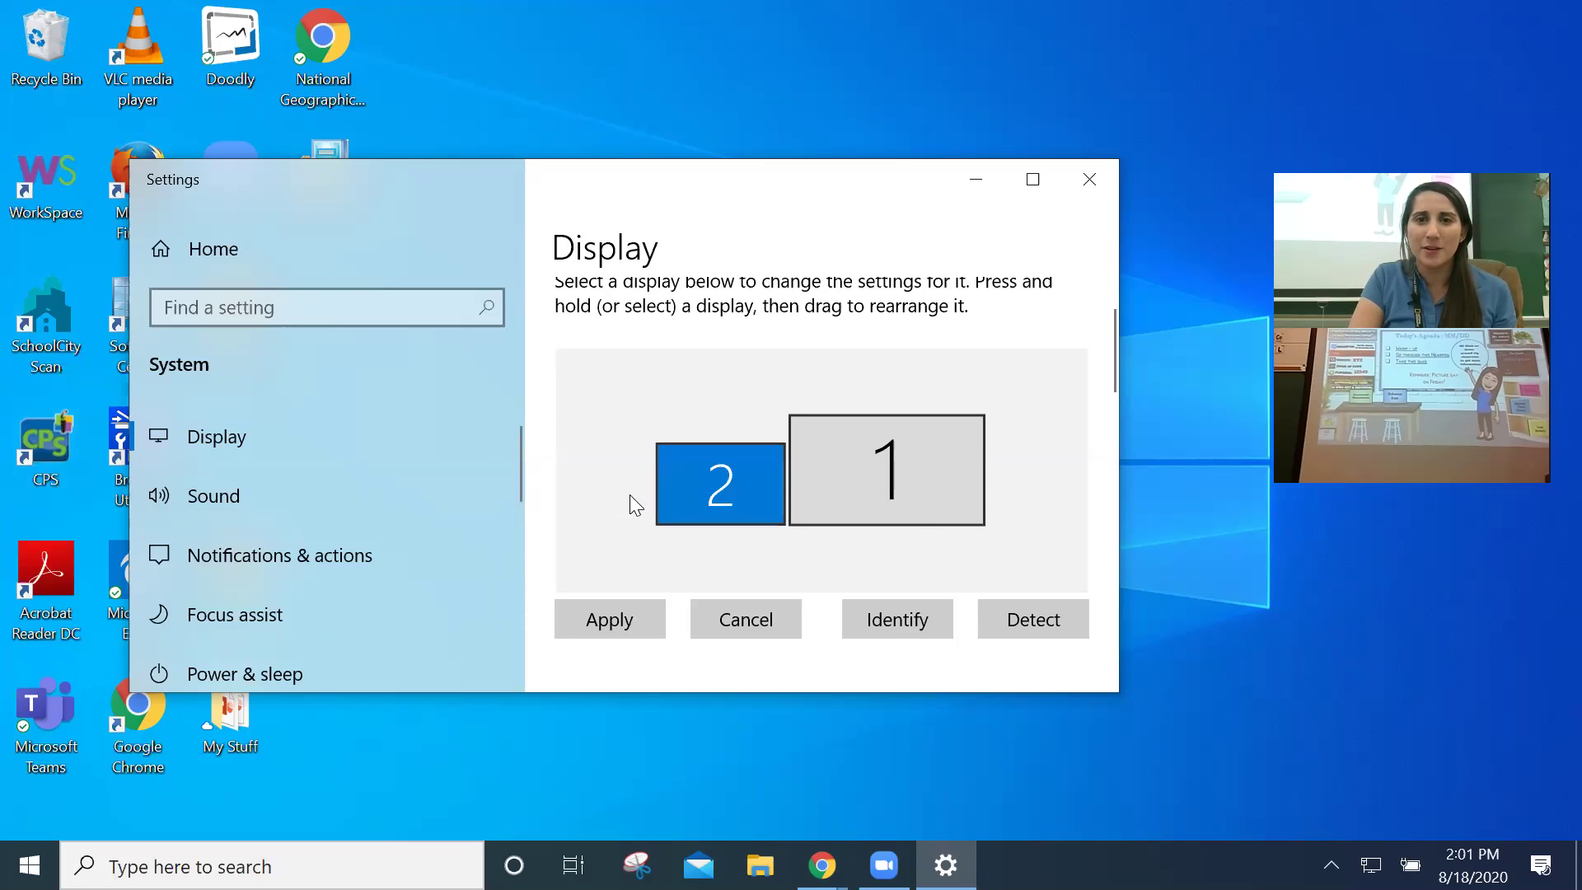
pyautogui.click(644, 617)
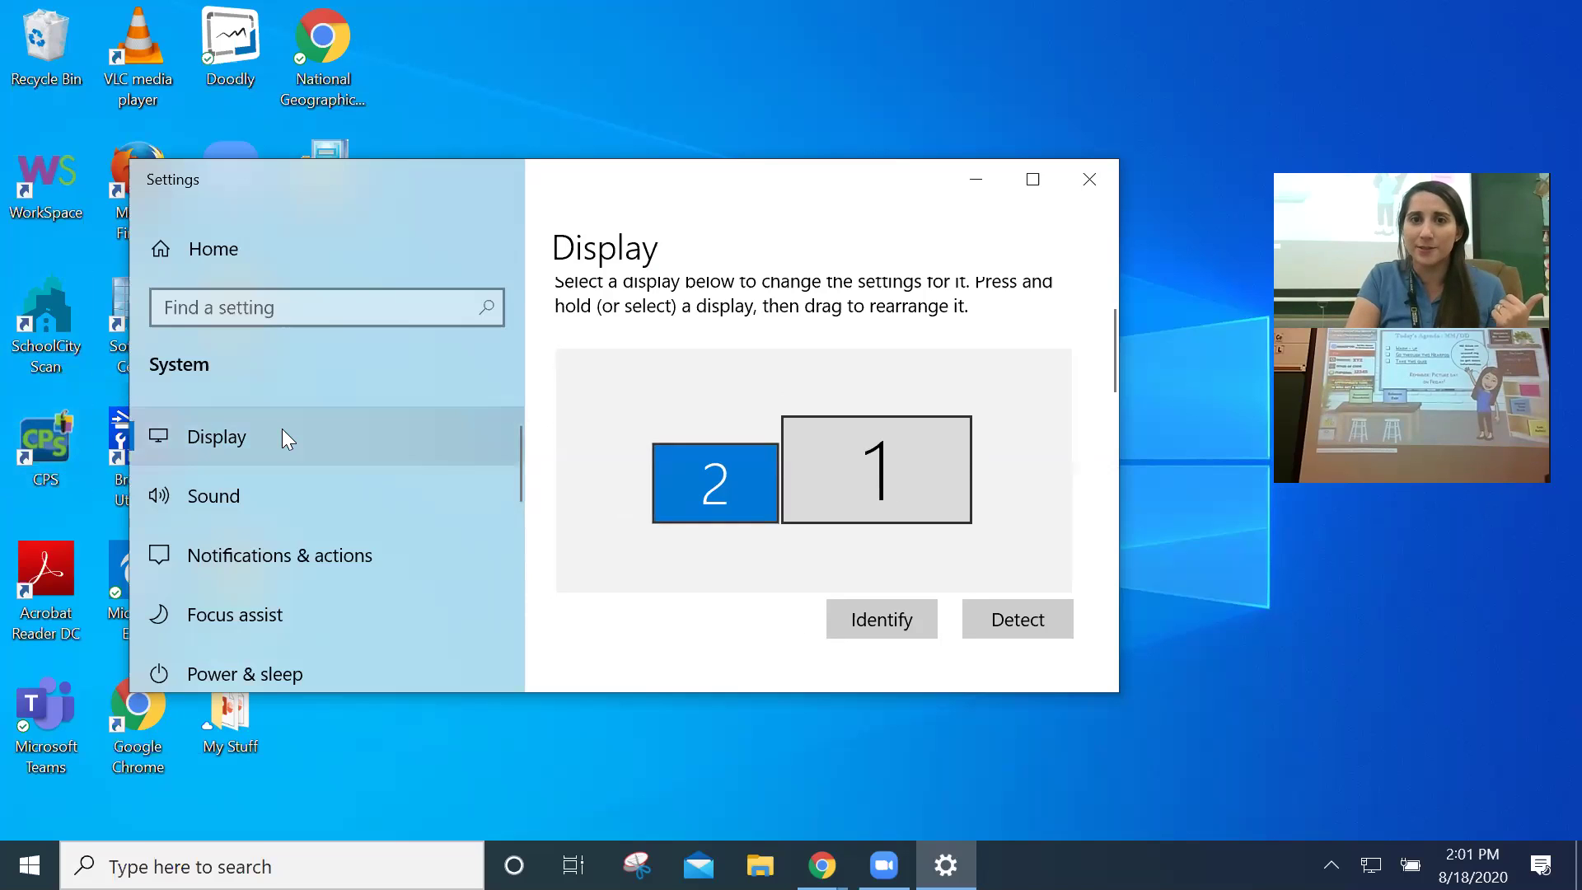
# - Apply display 2 above display 1, then move it right of display 1 and apply
pyautogui.moveTo(770, 493); pyautogui.dragTo(857, 470)
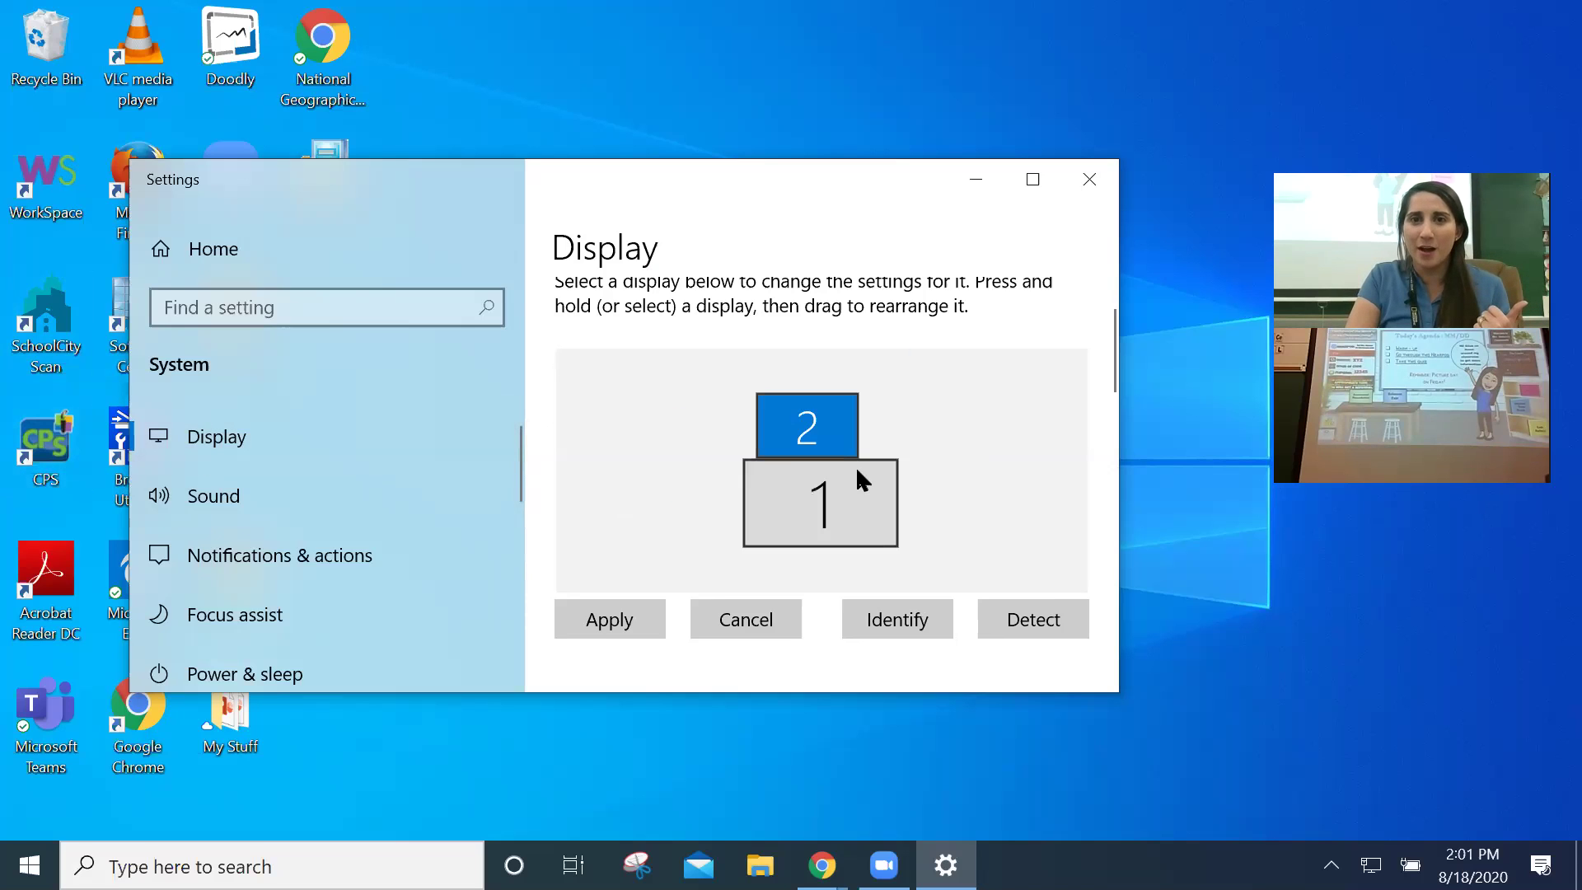
pyautogui.click(585, 621)
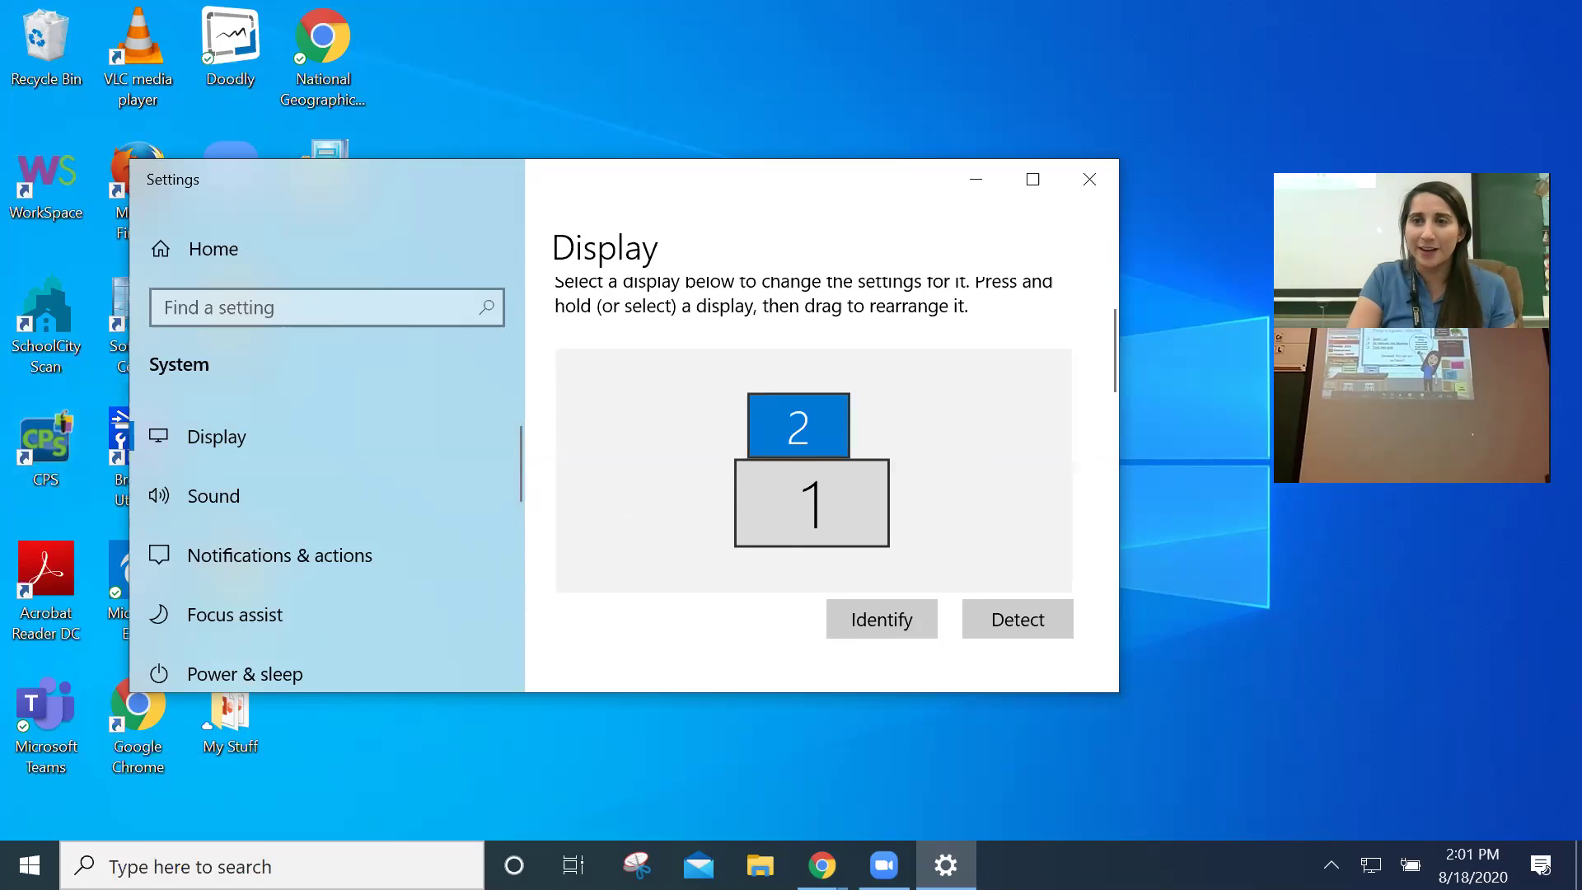
pyautogui.click(916, 617)
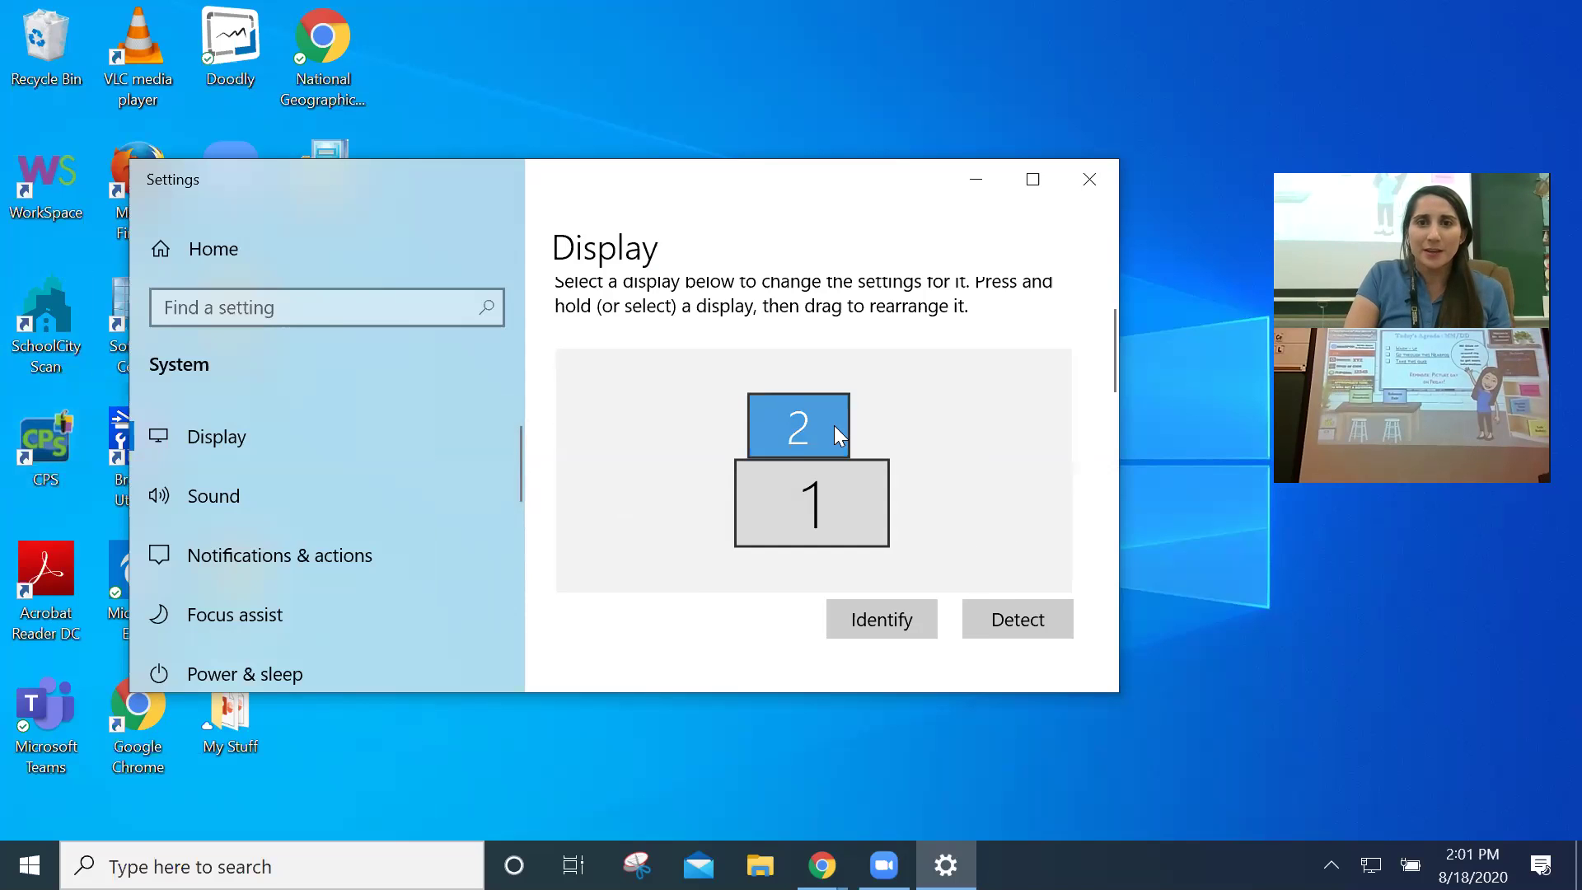
pyautogui.moveTo(833, 425); pyautogui.dragTo(954, 507)
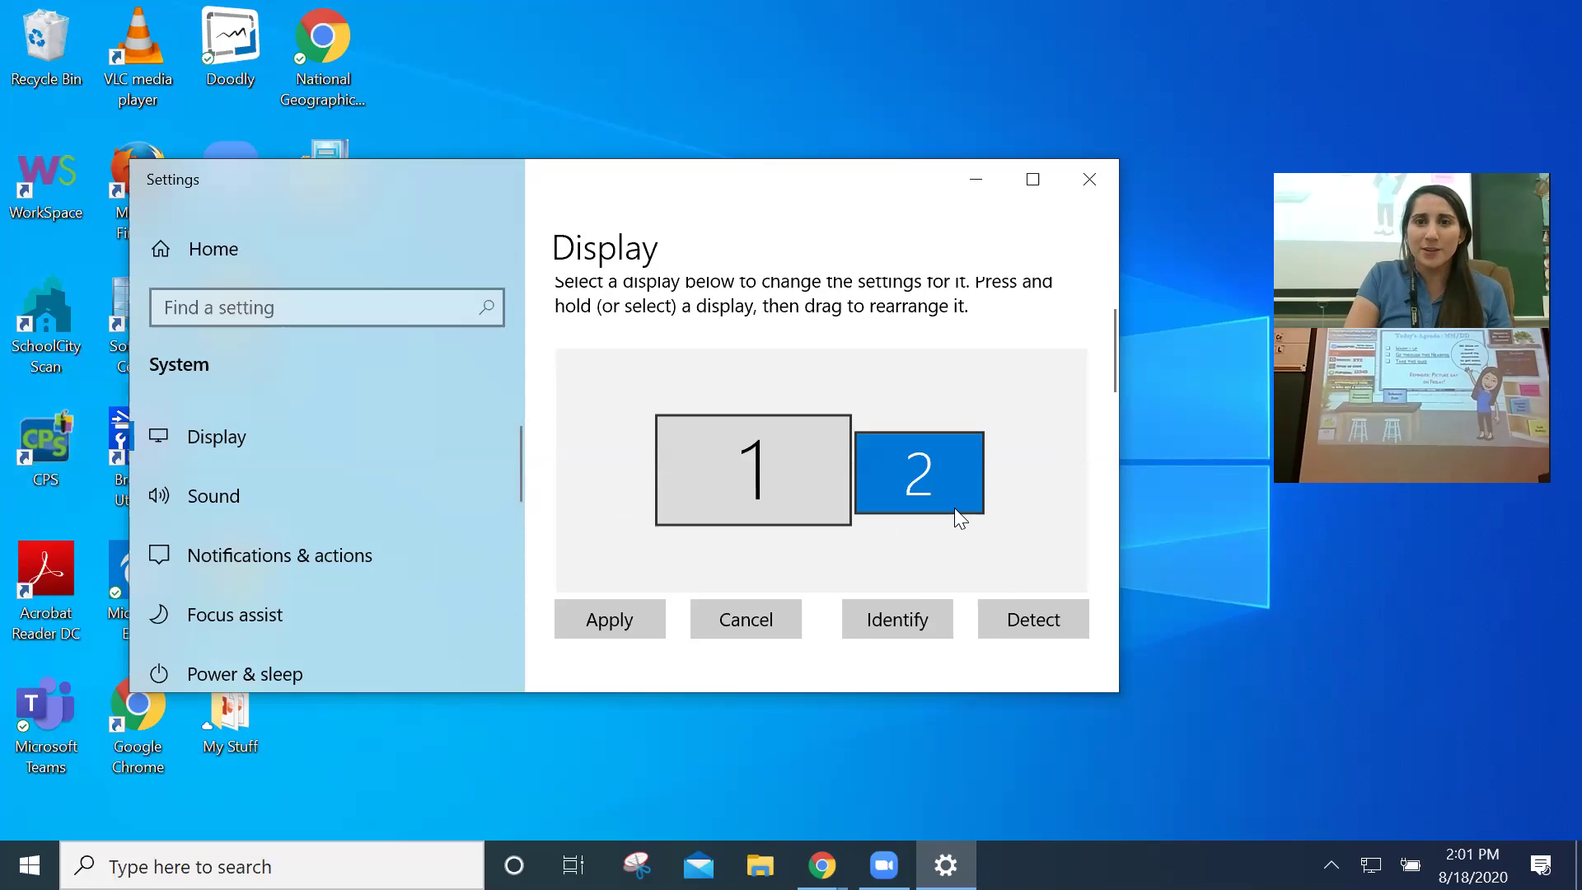
pyautogui.click(602, 625)
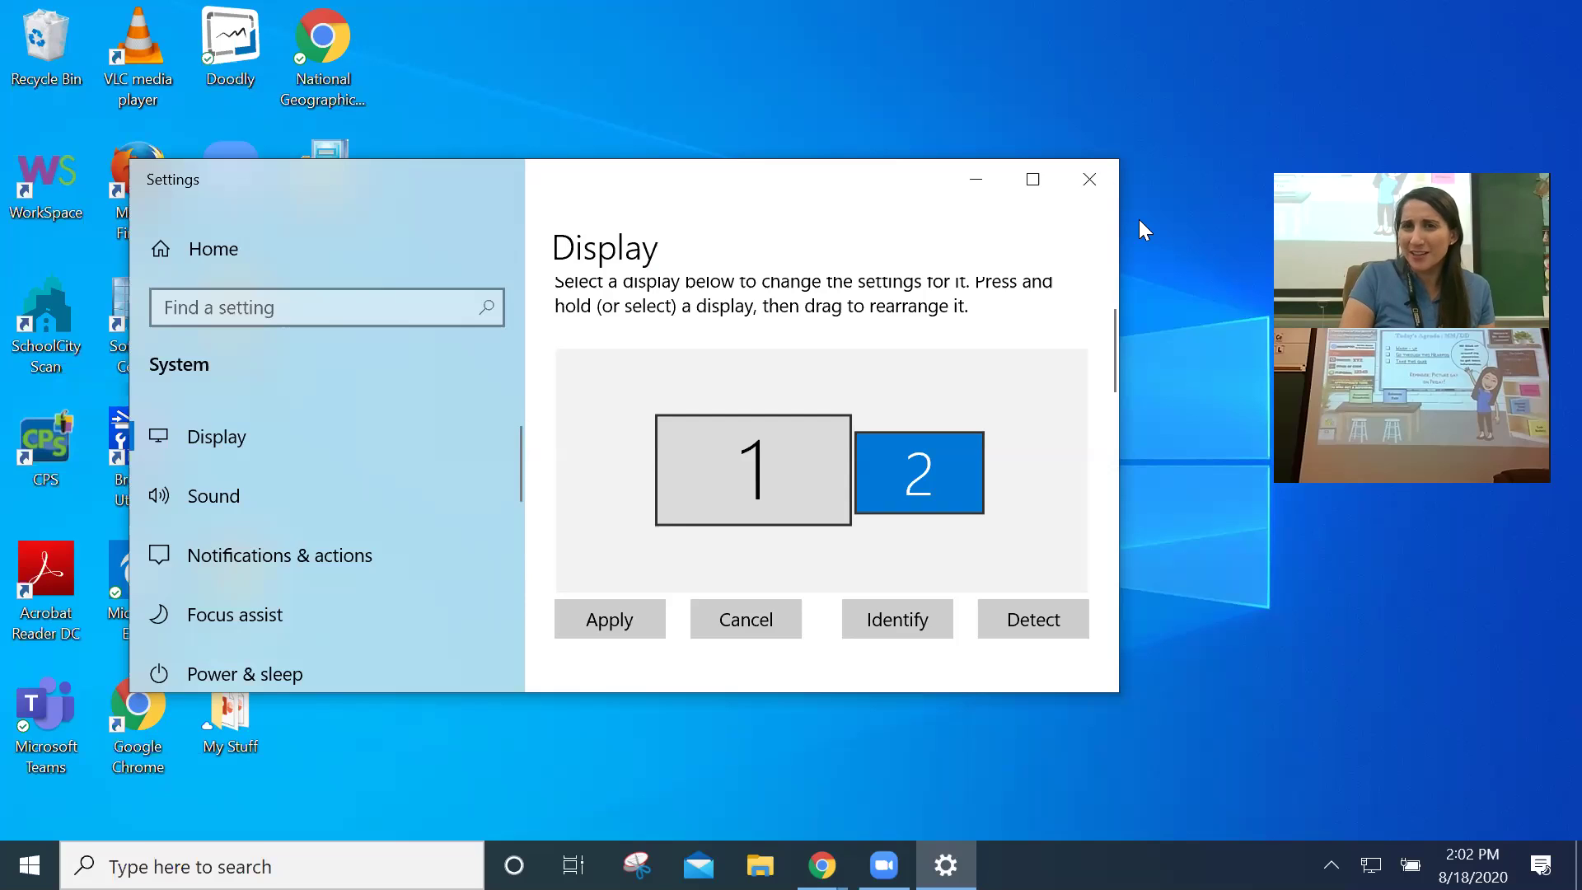
# - Close Settings, leave the Slides presentation with Esc, and bring Teams back in Chrome
pyautogui.click(1088, 183)
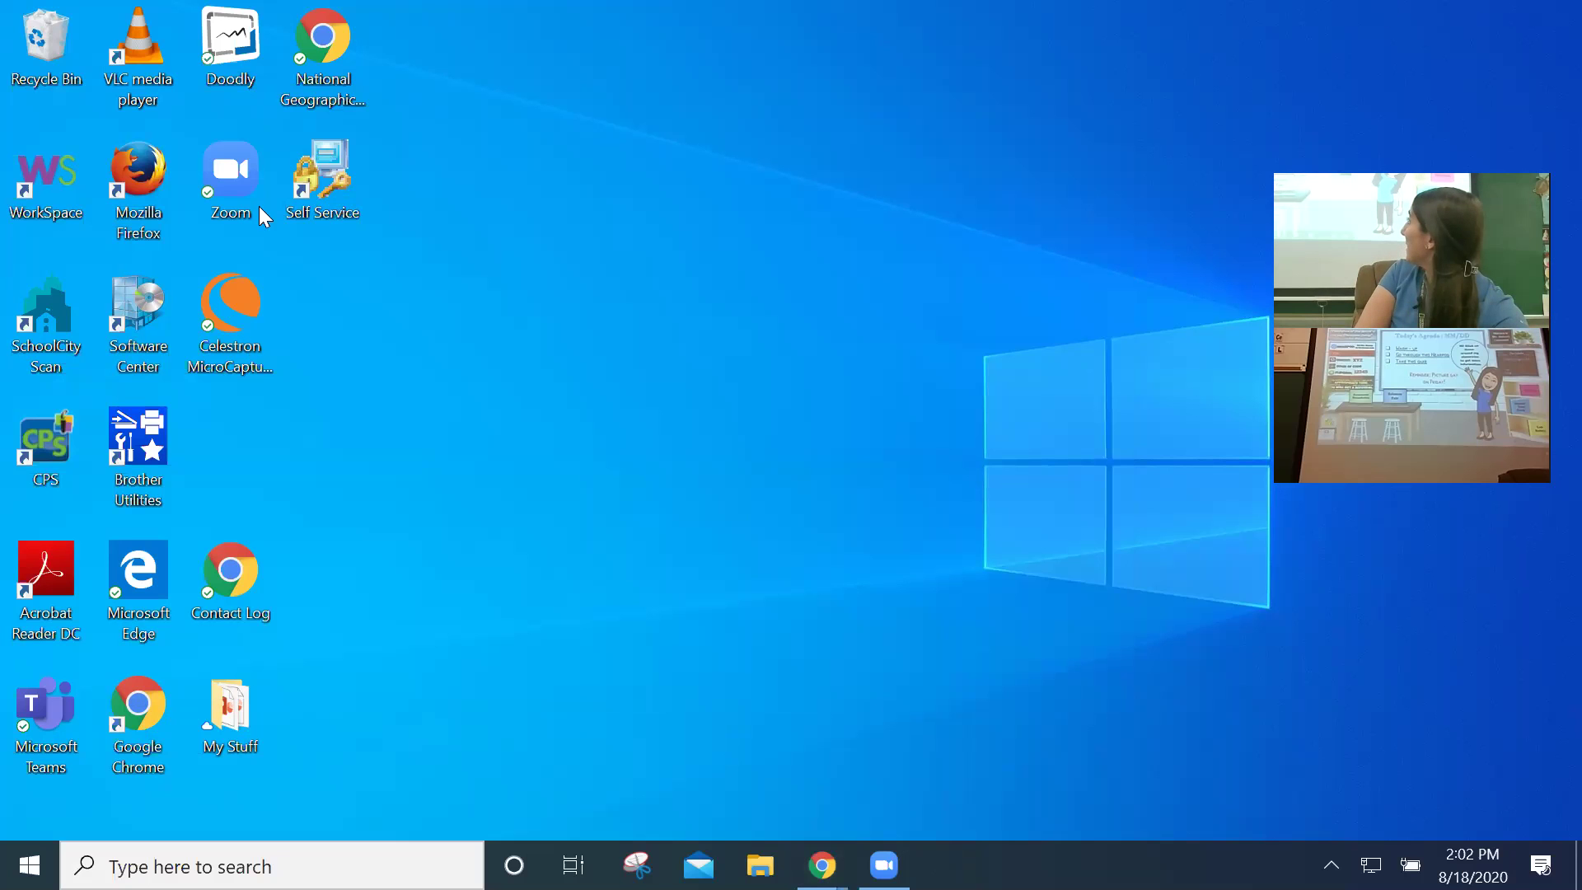
pyautogui.hotkey('alt', 'Tab')
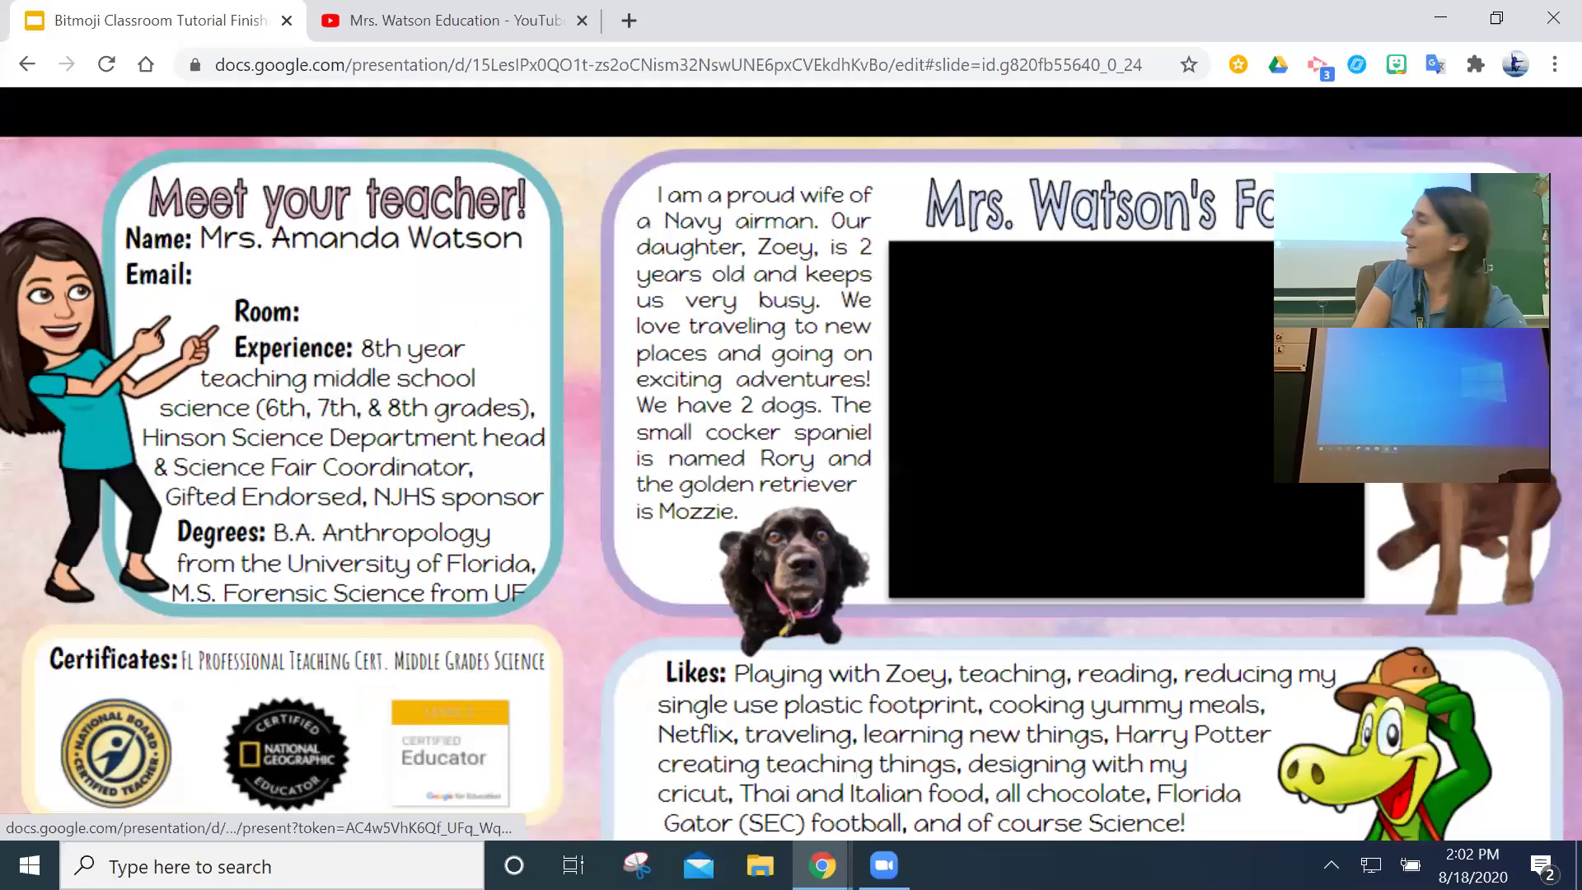
pyautogui.press('Escape')
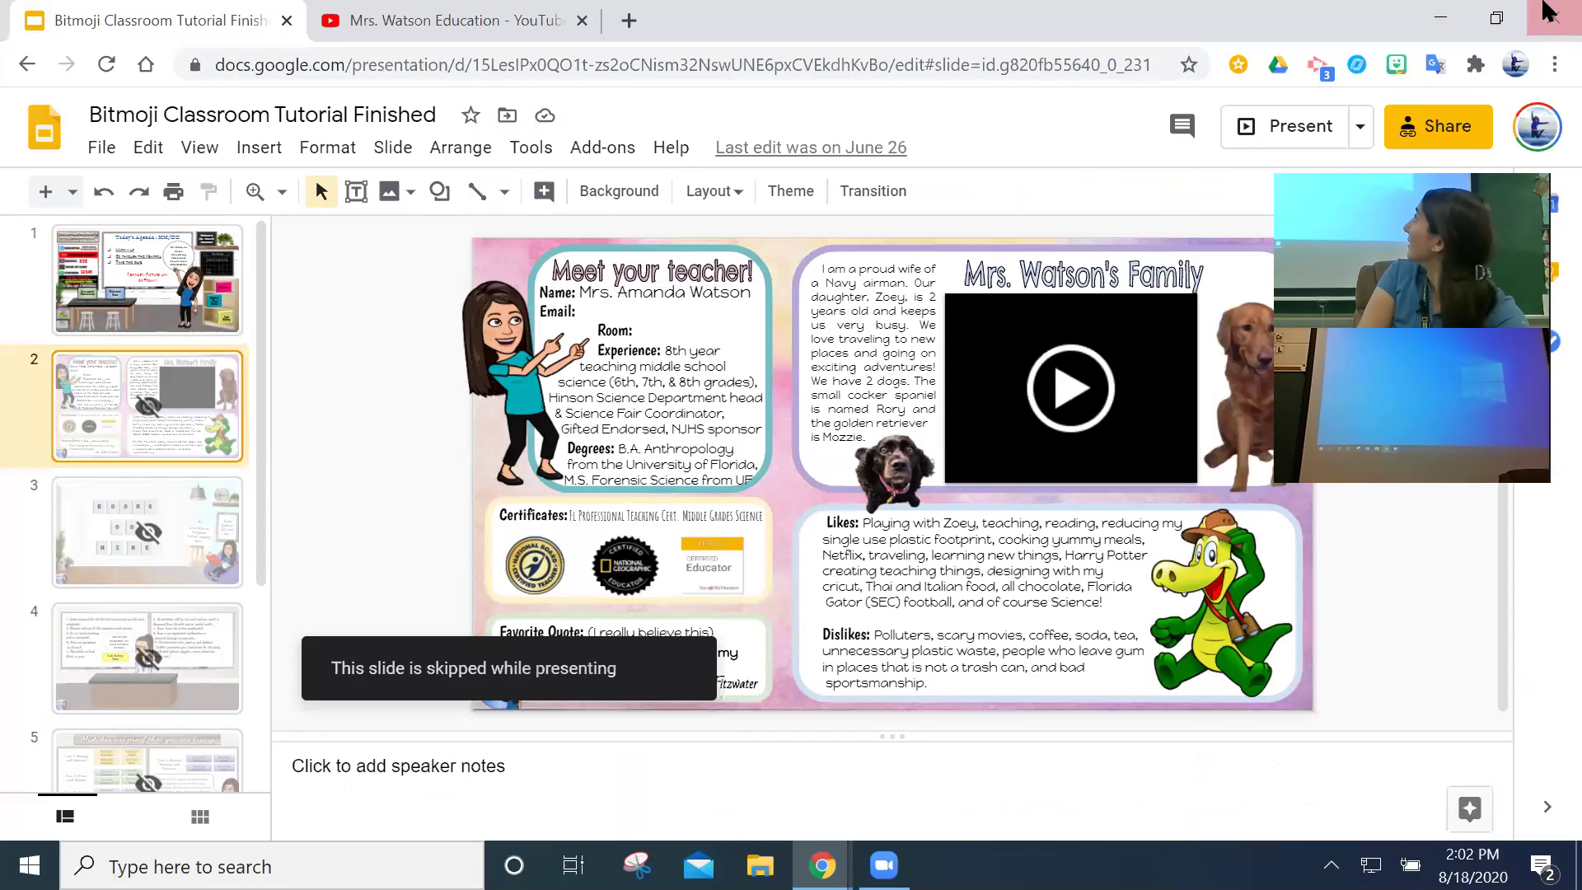
pyautogui.click(1440, 18)
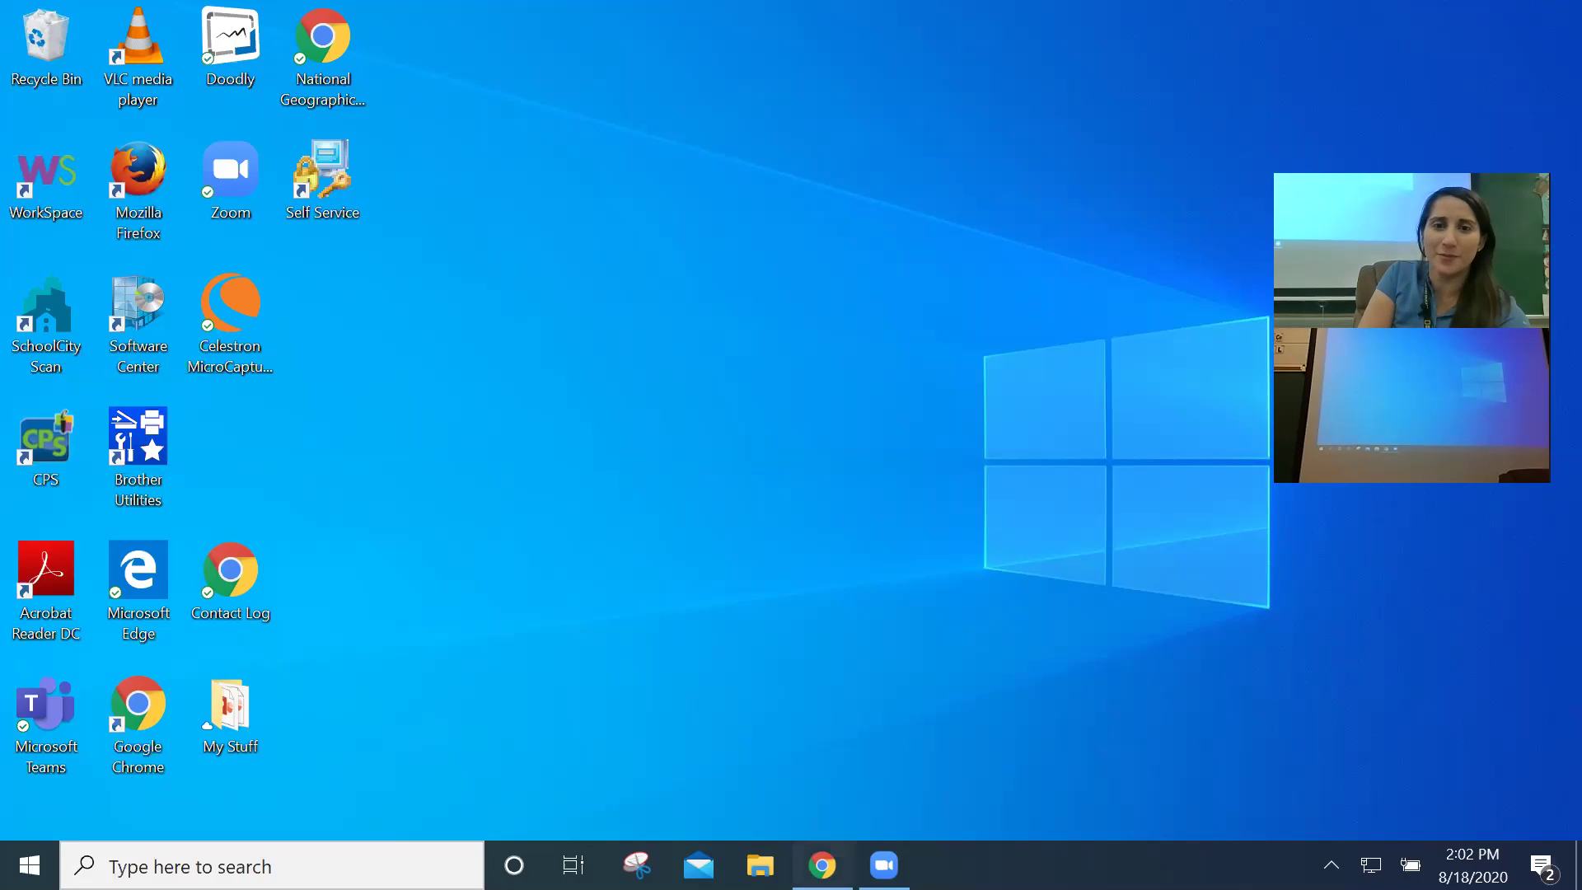
pyautogui.click(821, 865)
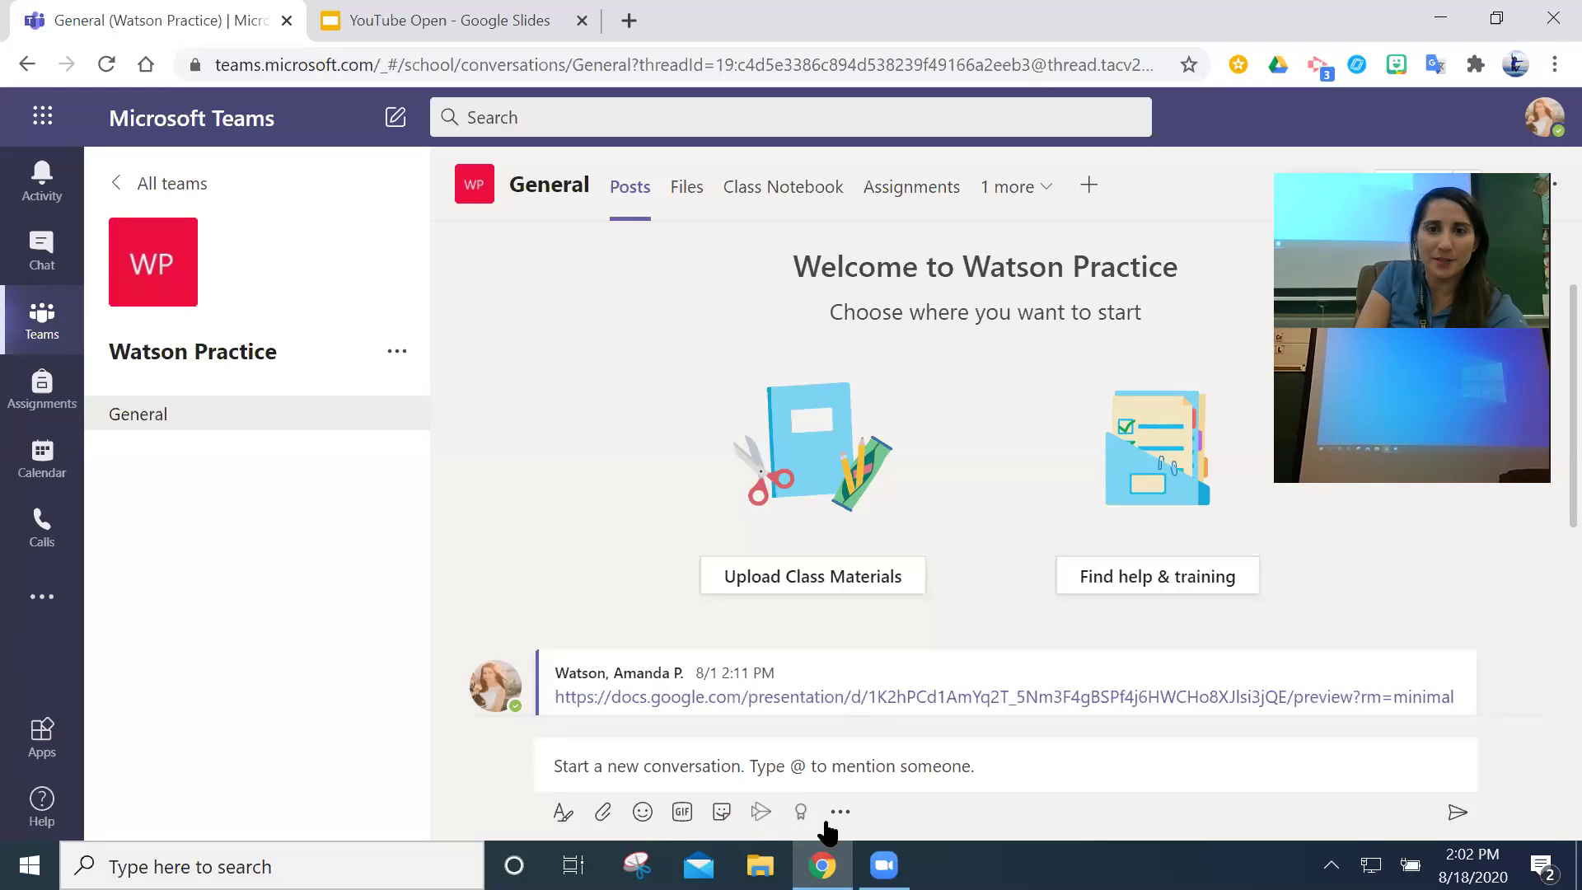
pyautogui.click(821, 865)
pyautogui.click(821, 865)
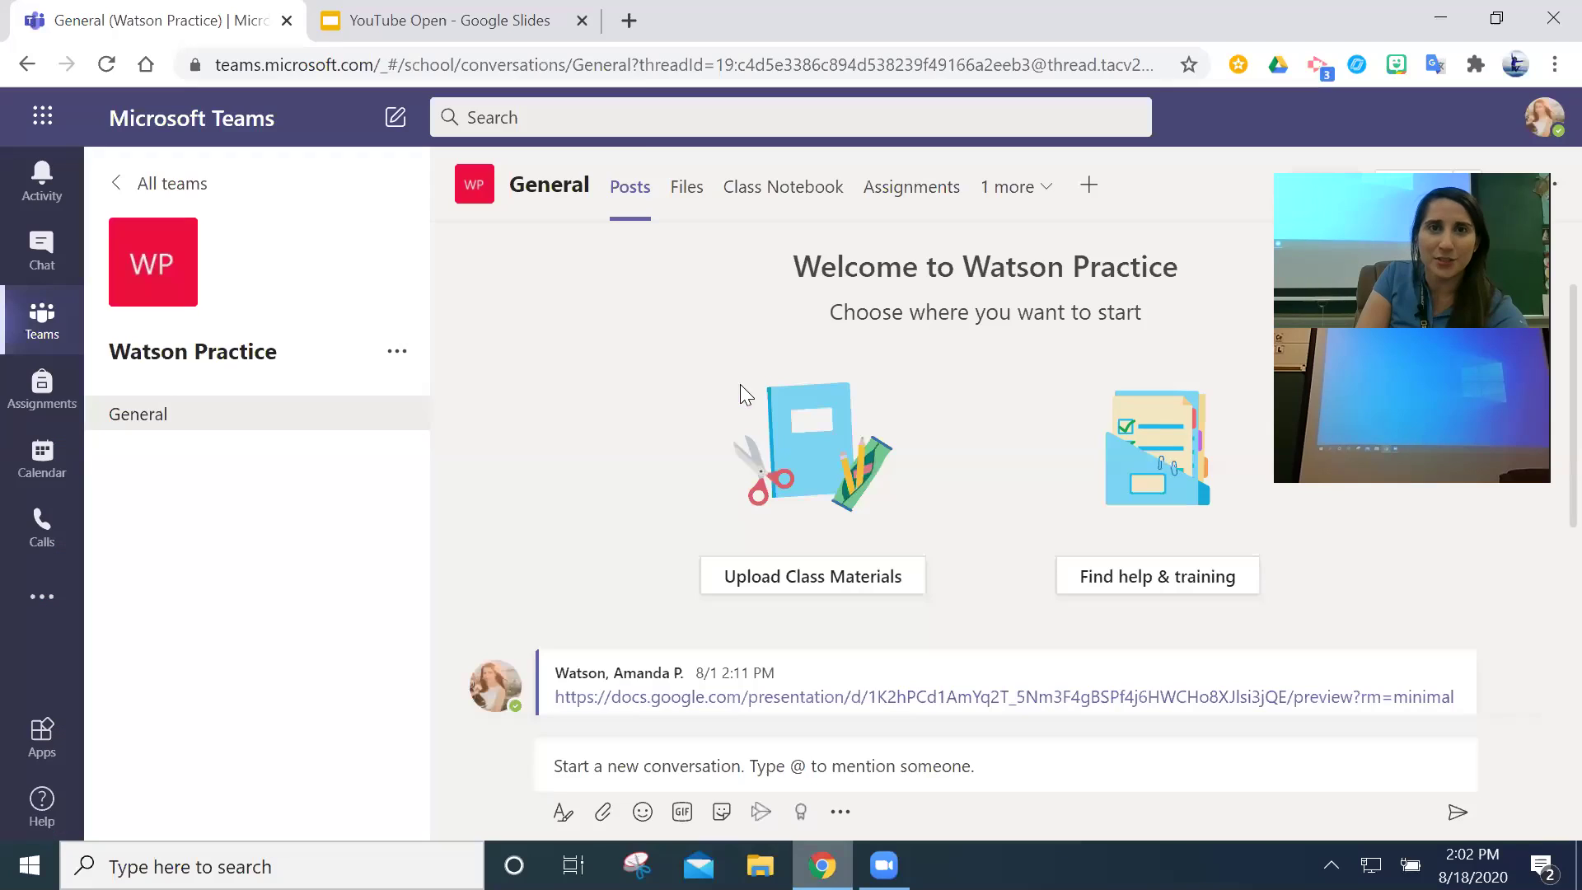